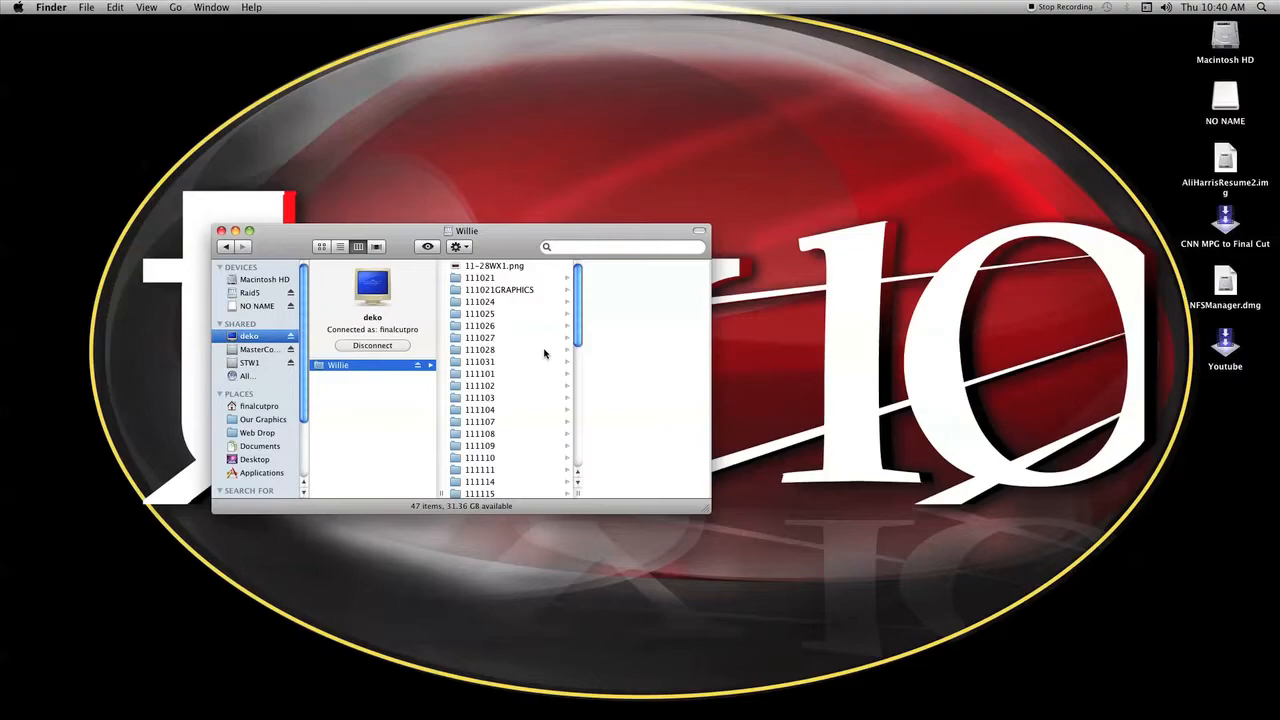
Create a new folder named 111216 in the Willie share on deko.
{"action": "left_click", "coordinate": [465, 246]}
{"action": "left_click", "coordinate": [473, 265]}
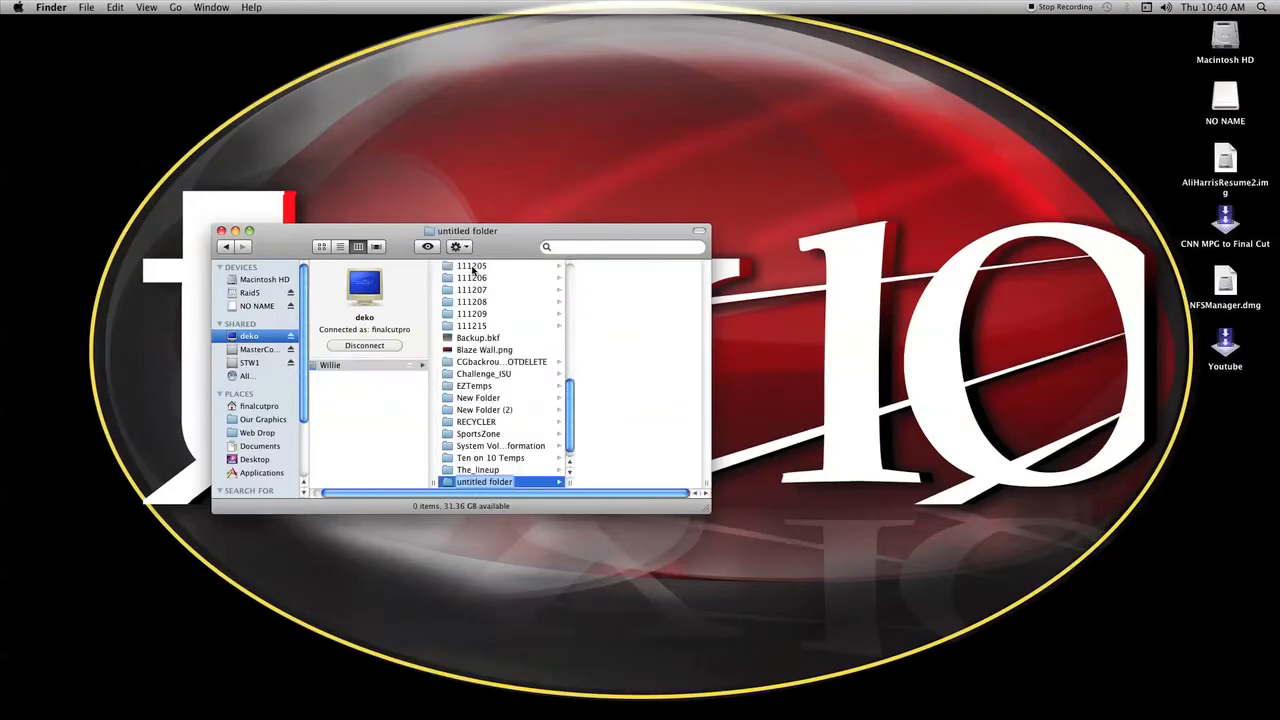
{"action": "type", "text": "11"}
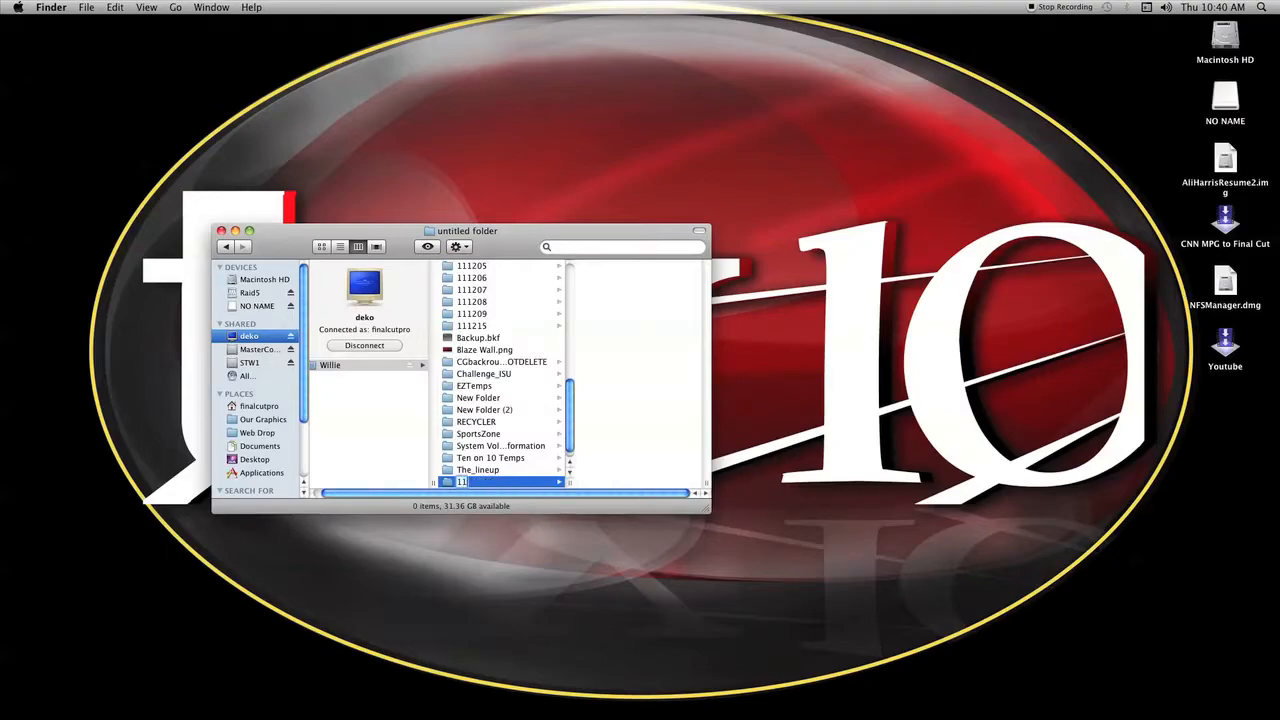
{"action": "type", "text": "1216"}
{"action": "key", "text": "Return"}
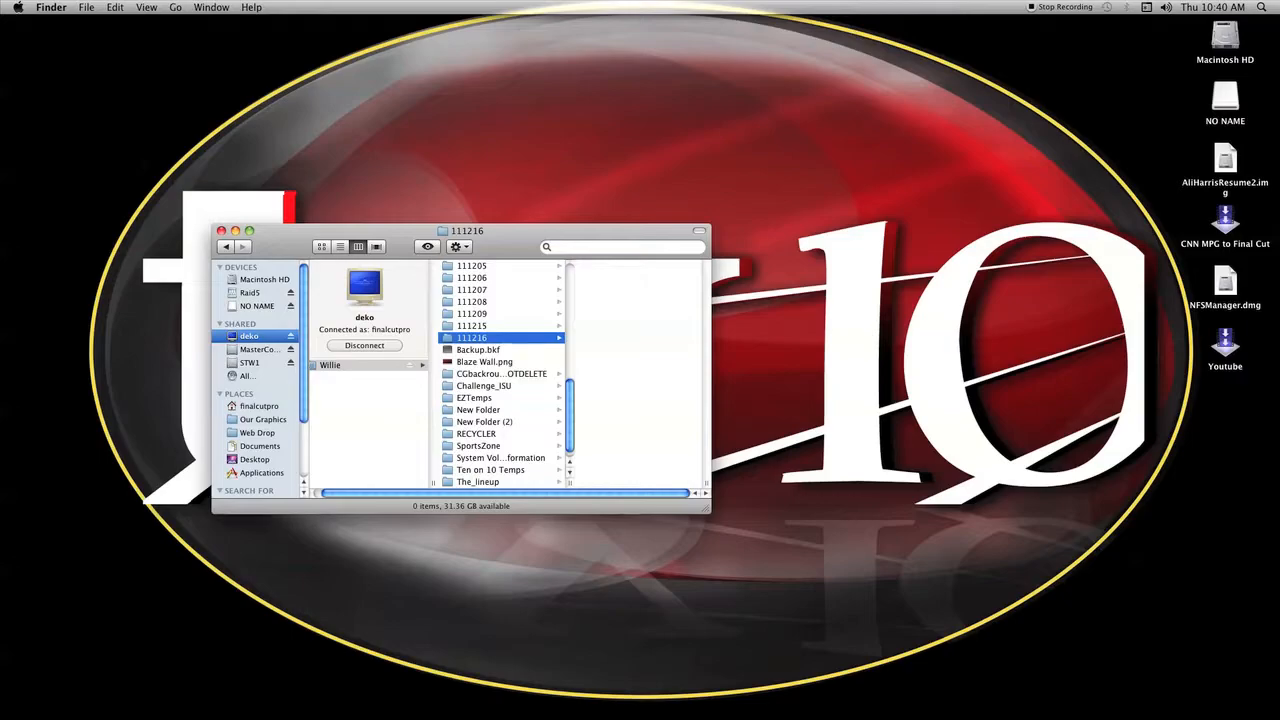
Create a subfolder named RAW inside the 111216 folder.
{"action": "left_click", "coordinate": [465, 246]}
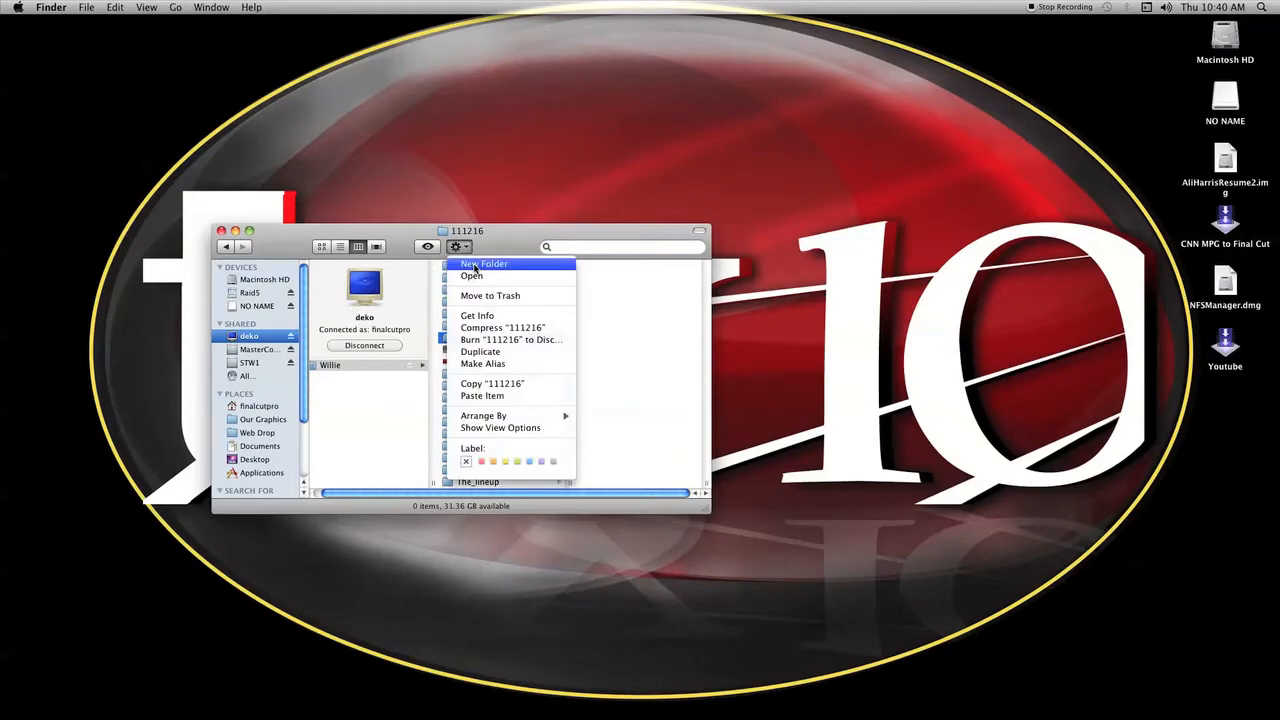
{"action": "left_click", "coordinate": [490, 262]}
{"action": "type", "text": "RAW"}
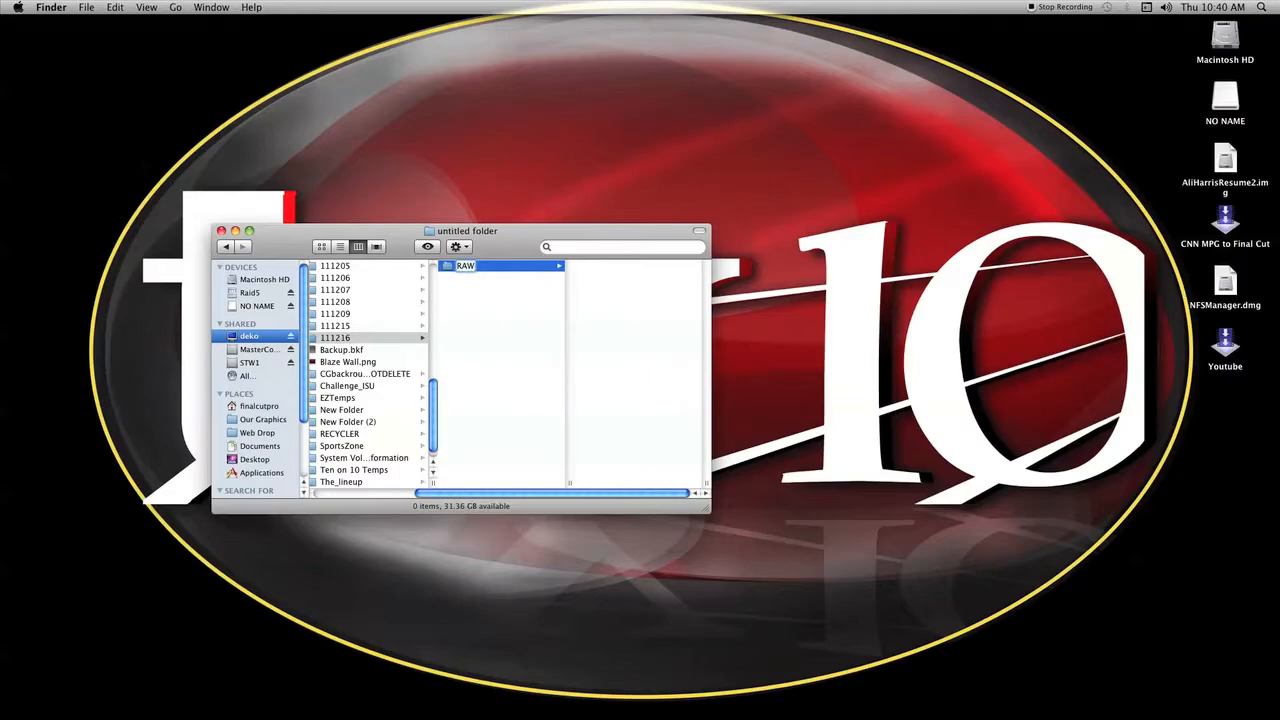
{"action": "key", "text": "Return"}
Select all the image files in the Graphics folder on the NO NAME drive.
{"action": "left_click", "coordinate": [257, 306]}
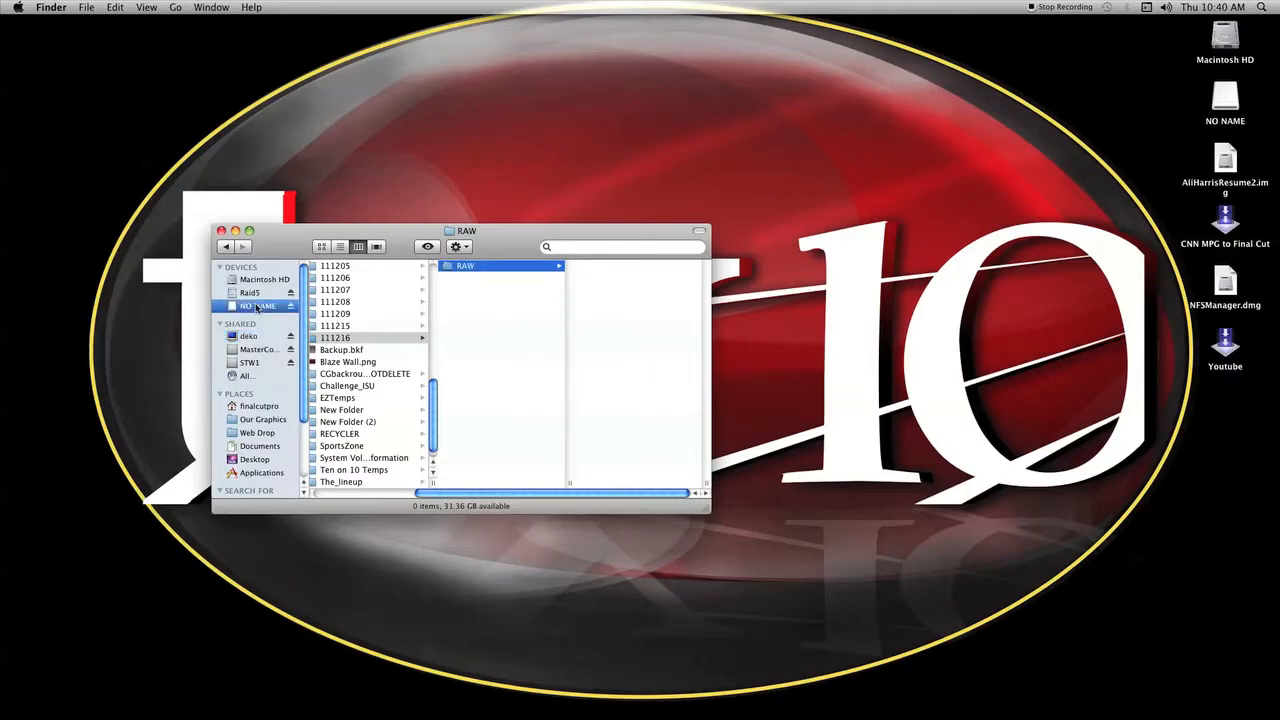
{"action": "scroll", "coordinate": [403, 315], "scroll_direction": "down", "scroll_amount": 10}
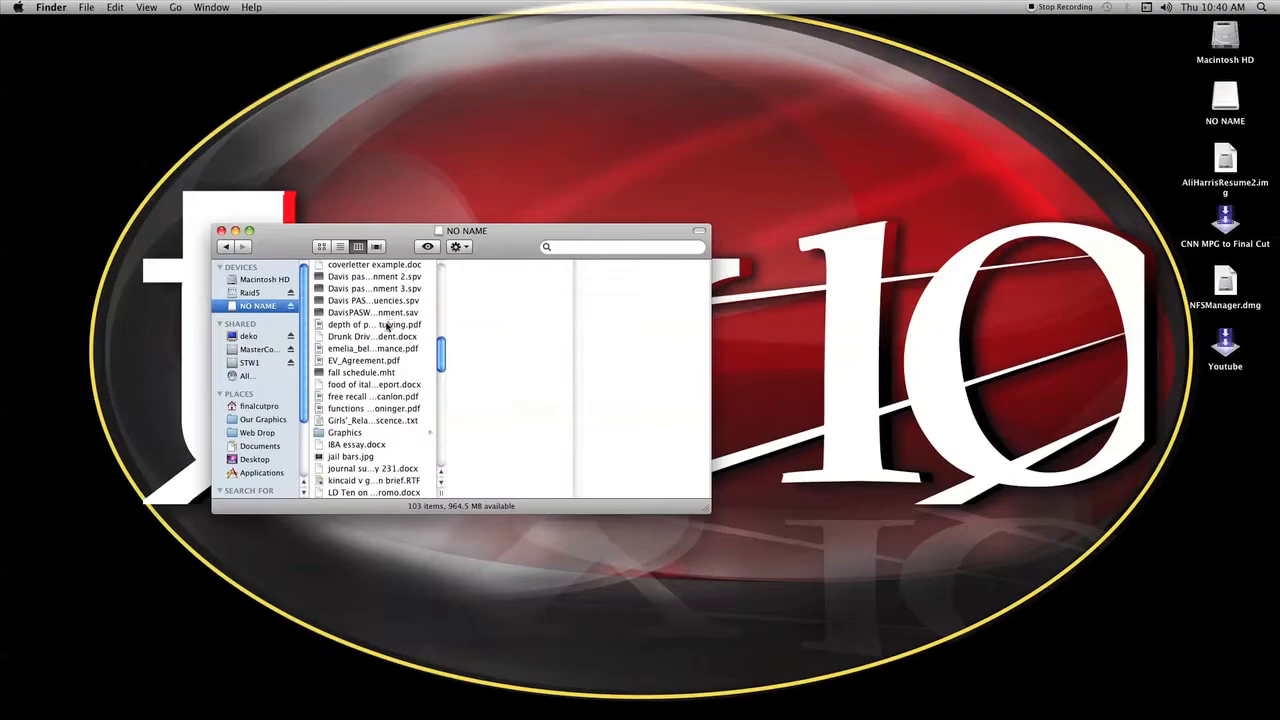
{"action": "left_click", "coordinate": [345, 433]}
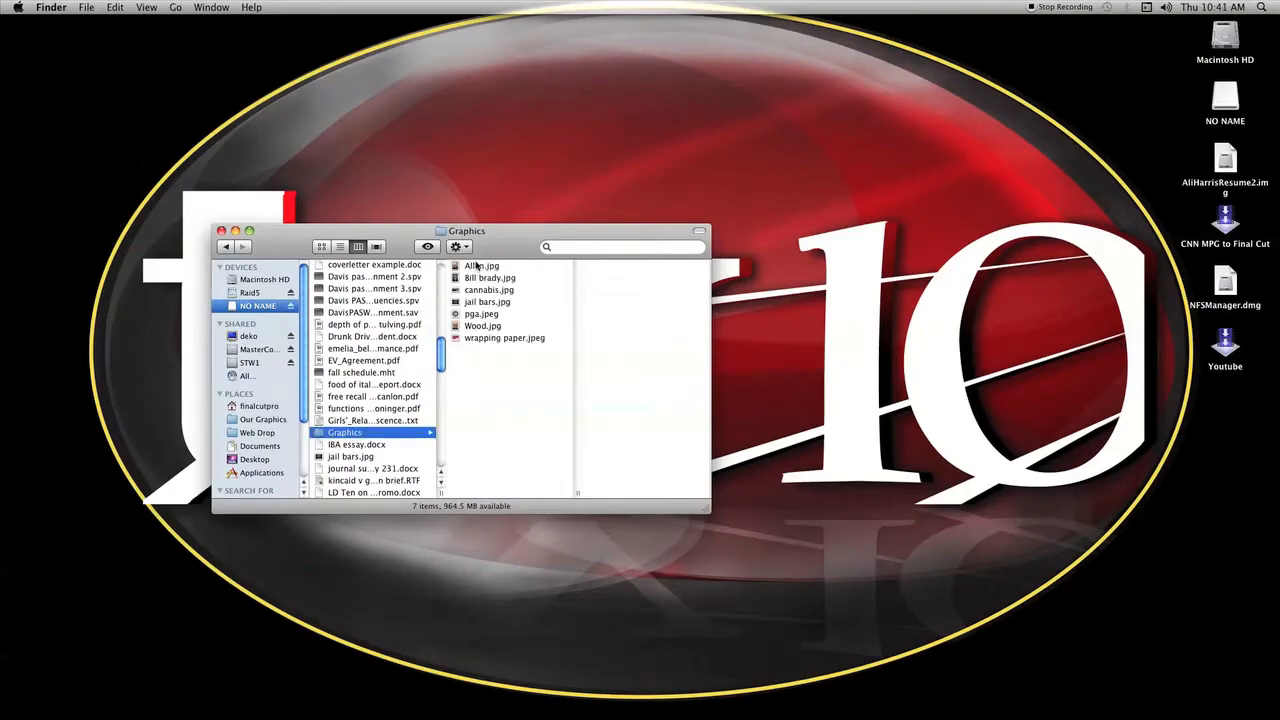
{"action": "left_click", "coordinate": [476, 266]}
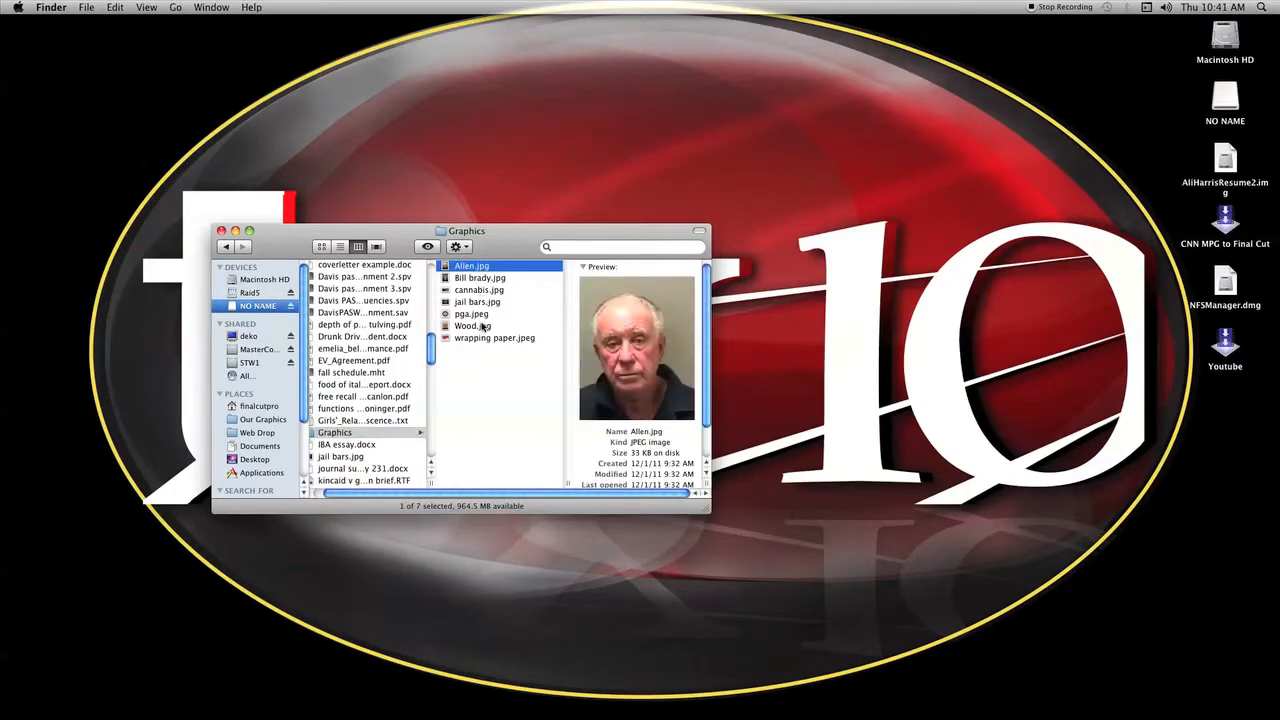
{"action": "left_click", "coordinate": [476, 338], "text": "shift"}
{"action": "left_click_drag", "start_coordinate": [495, 290], "coordinate": [615, 352]}
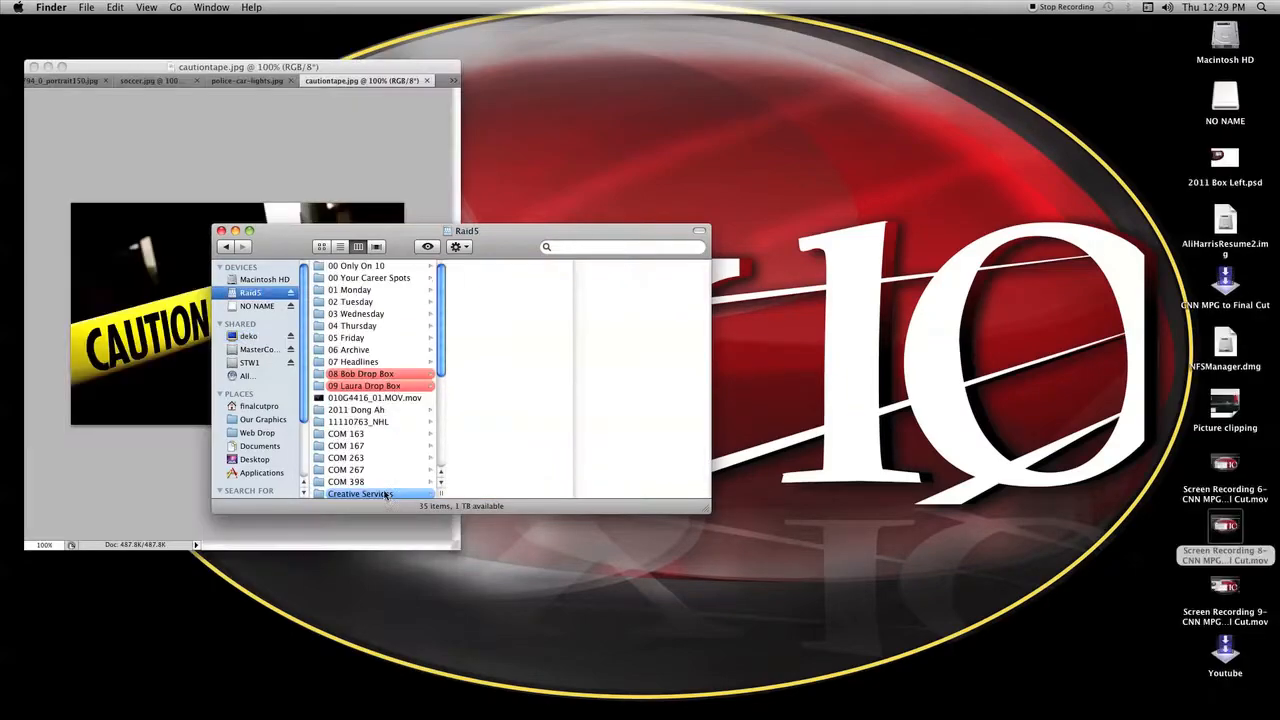
Open 2011 Wall.psd from the Creative Services > Templates > TV-10 folder on Raid5 in Photoshop.
{"action": "left_click", "coordinate": [385, 493]}
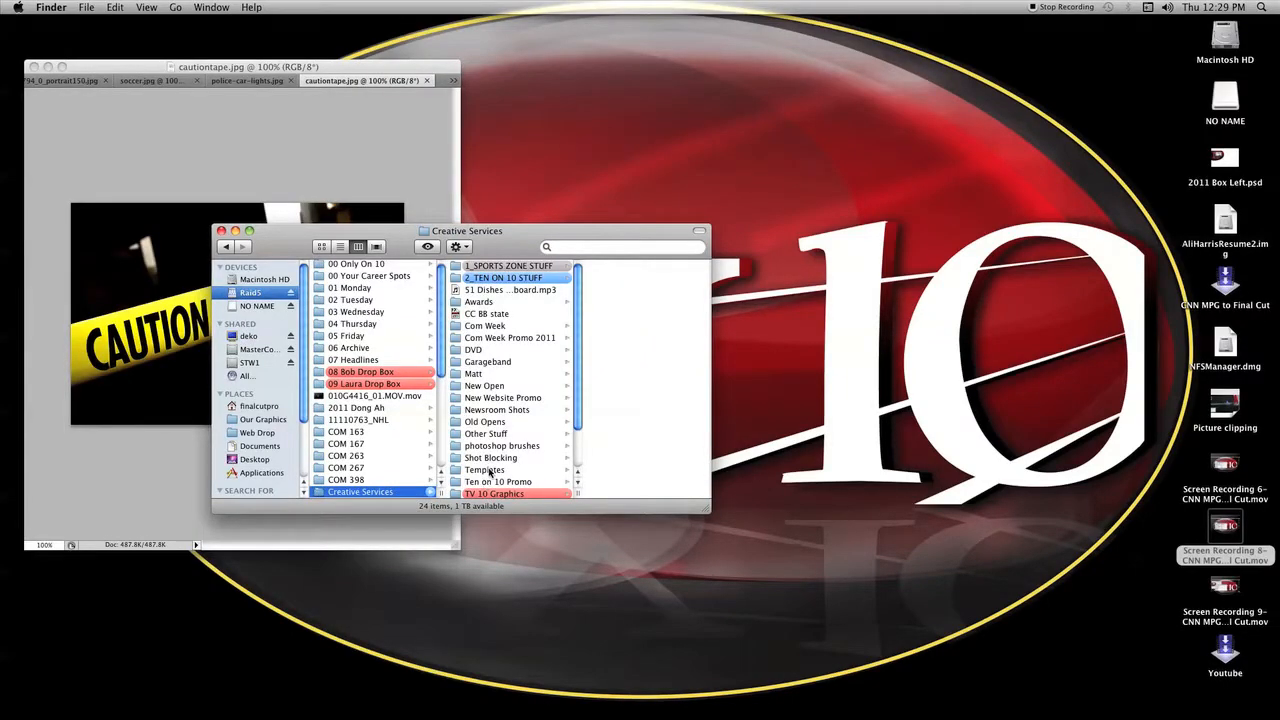
{"action": "left_click", "coordinate": [488, 470]}
{"action": "left_click", "coordinate": [632, 302]}
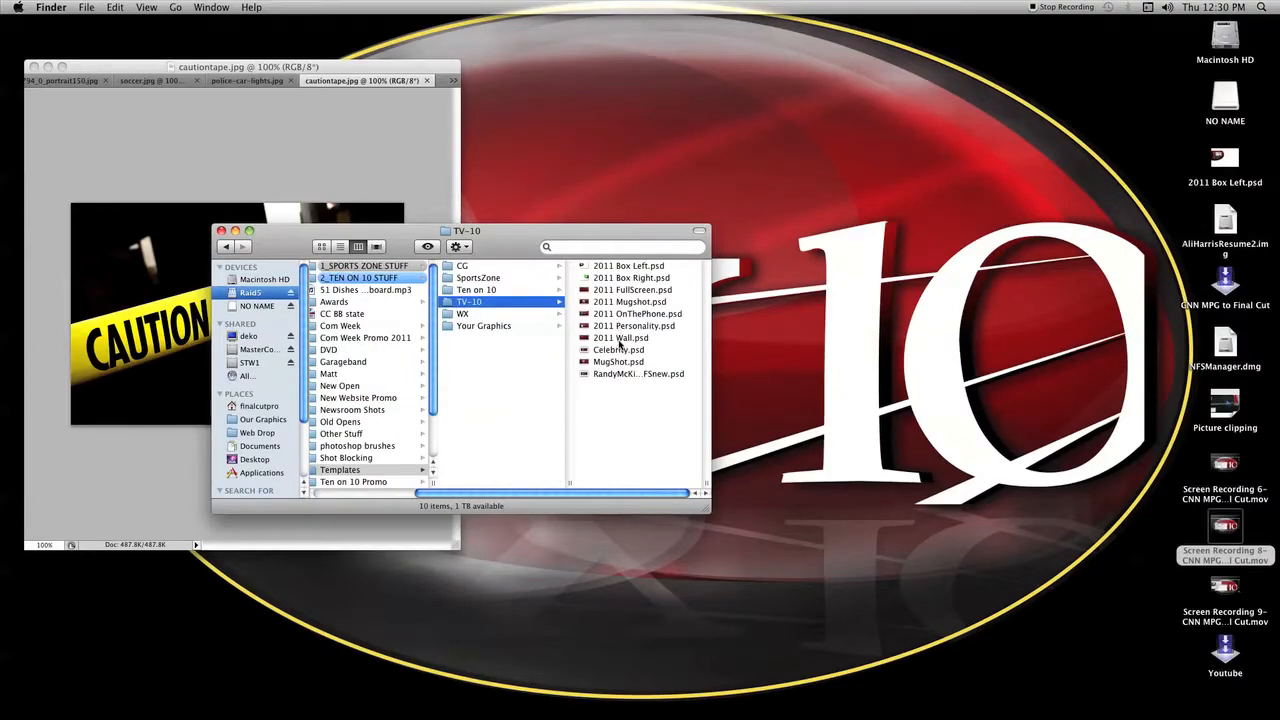
{"action": "mouse_move", "coordinate": [472, 700]}
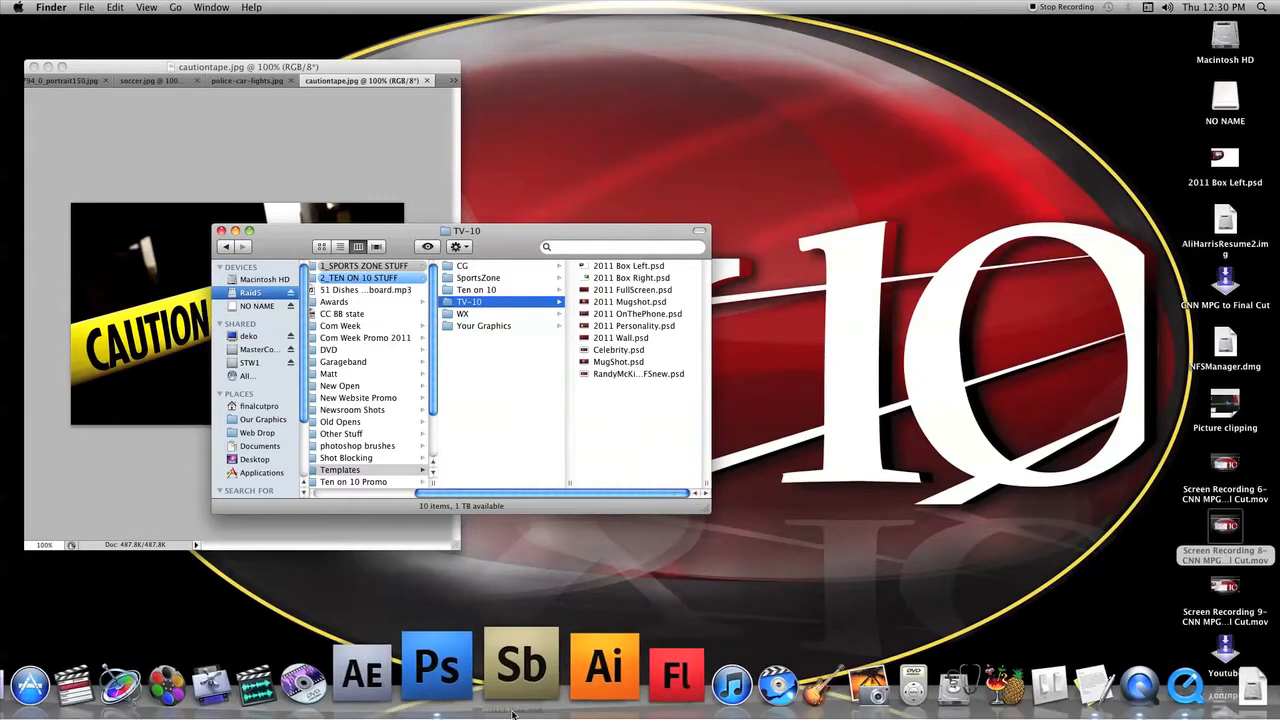
{"action": "left_click", "coordinate": [466, 668]}
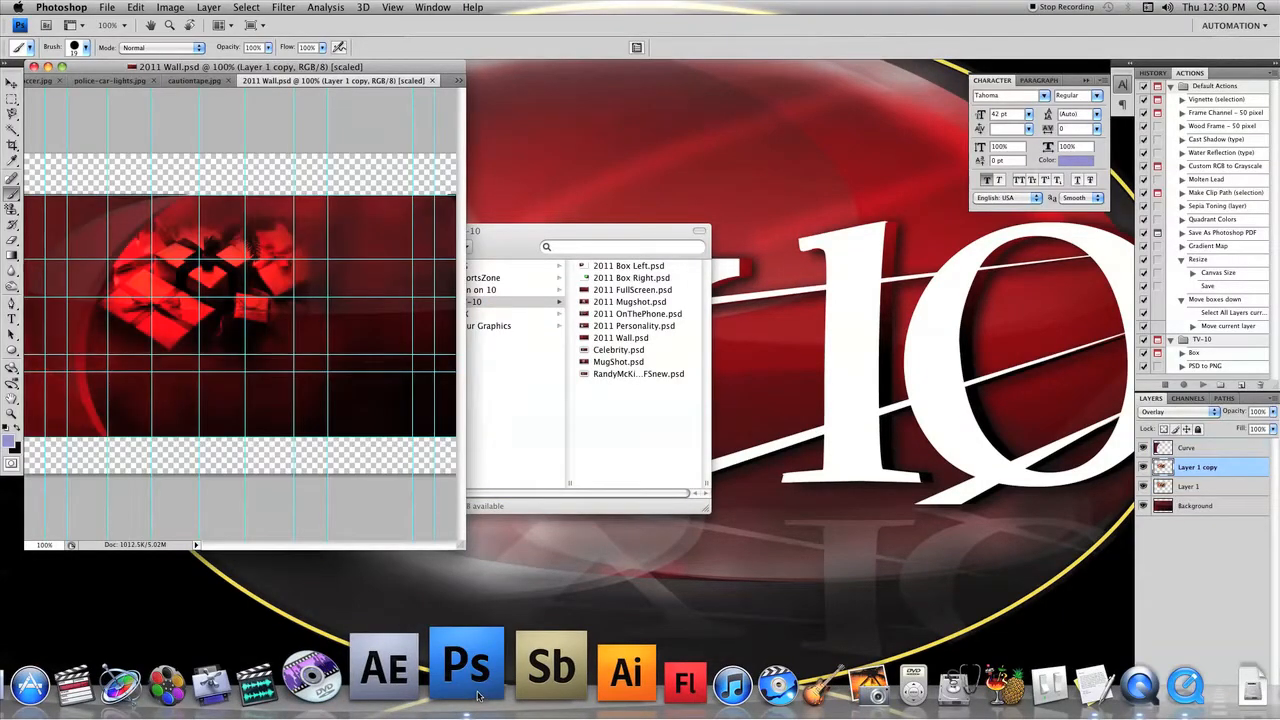
Duplicate the Background layer of police-car-lights.jpg into 2011 Wall.psd and switch to the 2011 Wall.psd document.
{"action": "left_click", "coordinate": [107, 81]}
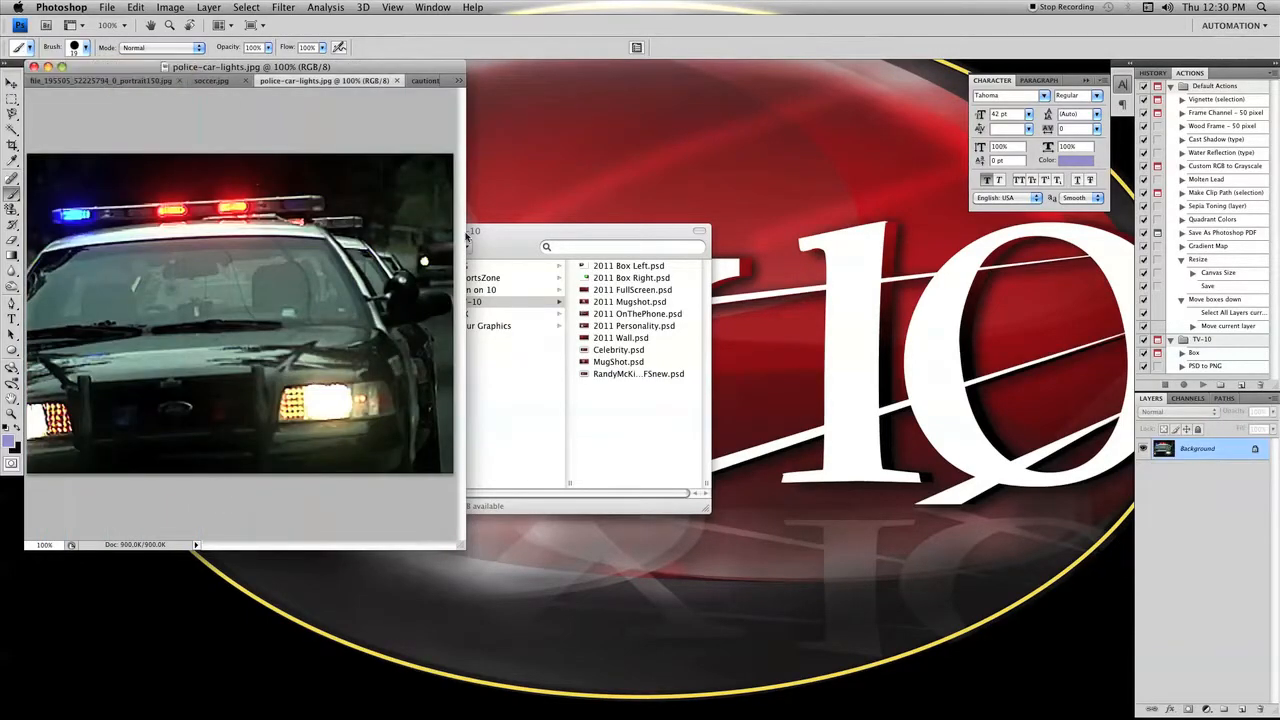
{"action": "right_click", "coordinate": [1207, 456]}
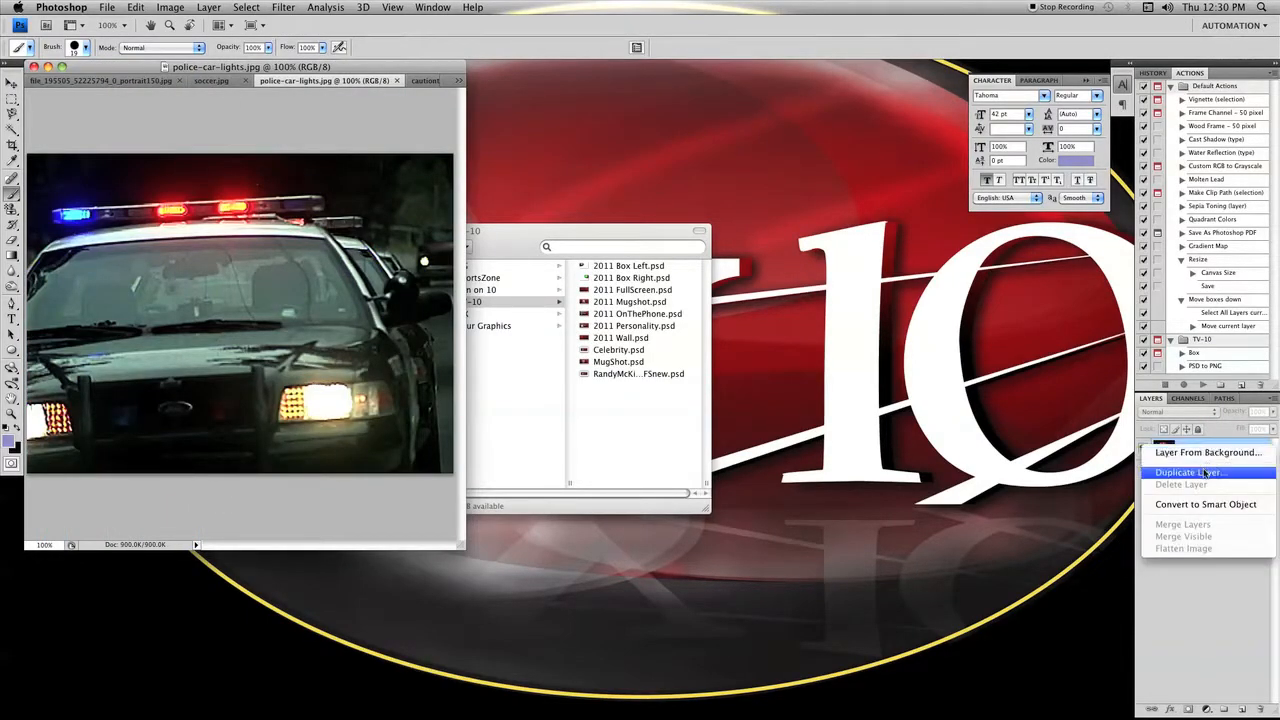
{"action": "left_click", "coordinate": [1209, 468]}
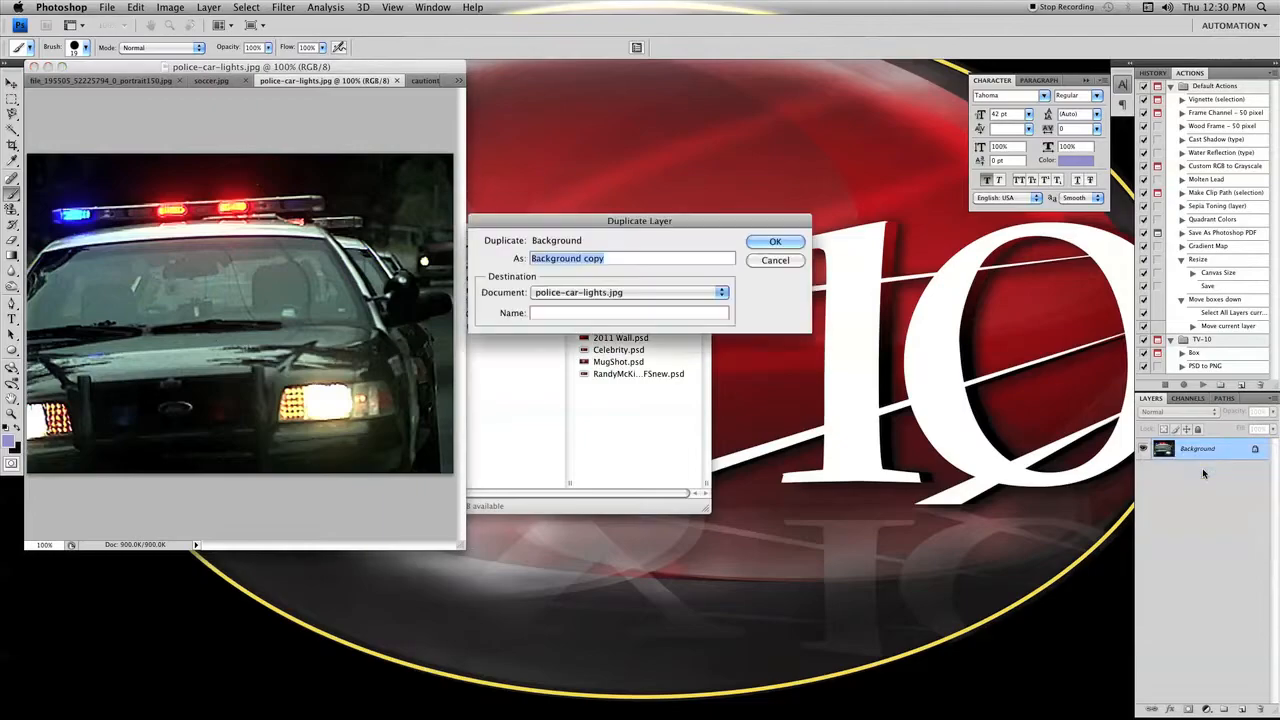
{"action": "left_click", "coordinate": [715, 293]}
{"action": "left_click", "coordinate": [686, 308]}
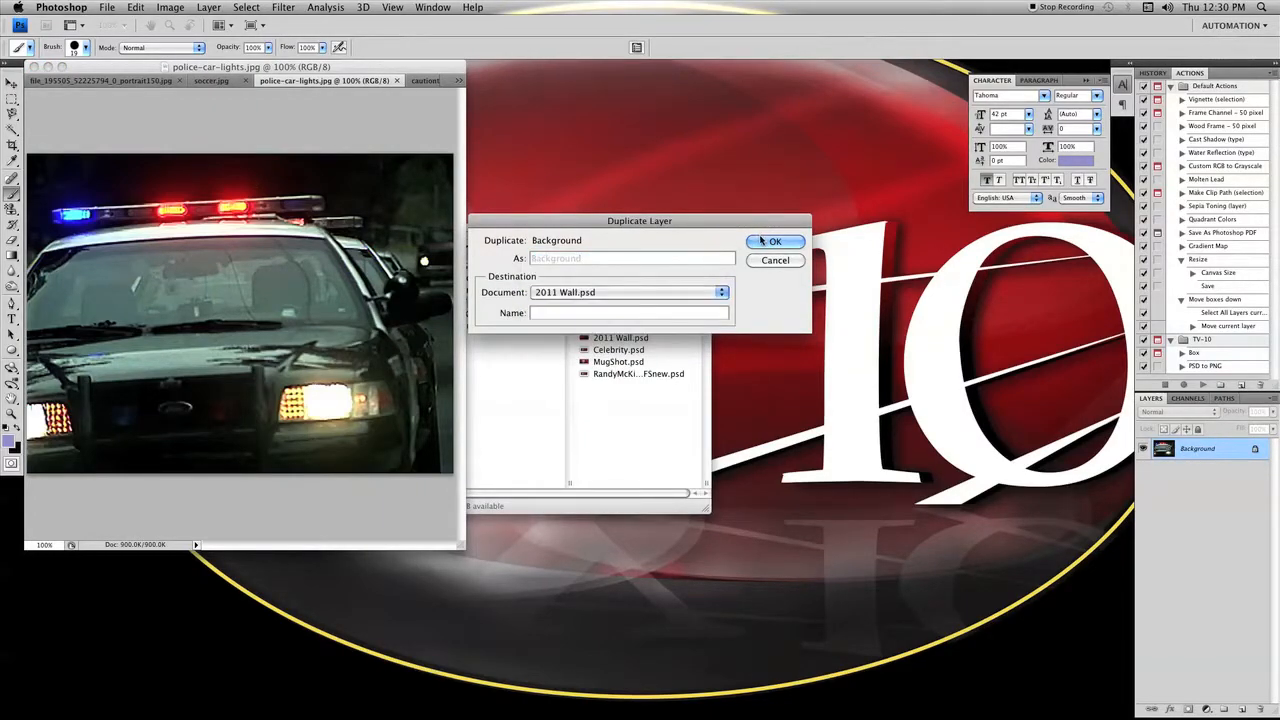
{"action": "left_click", "coordinate": [774, 242]}
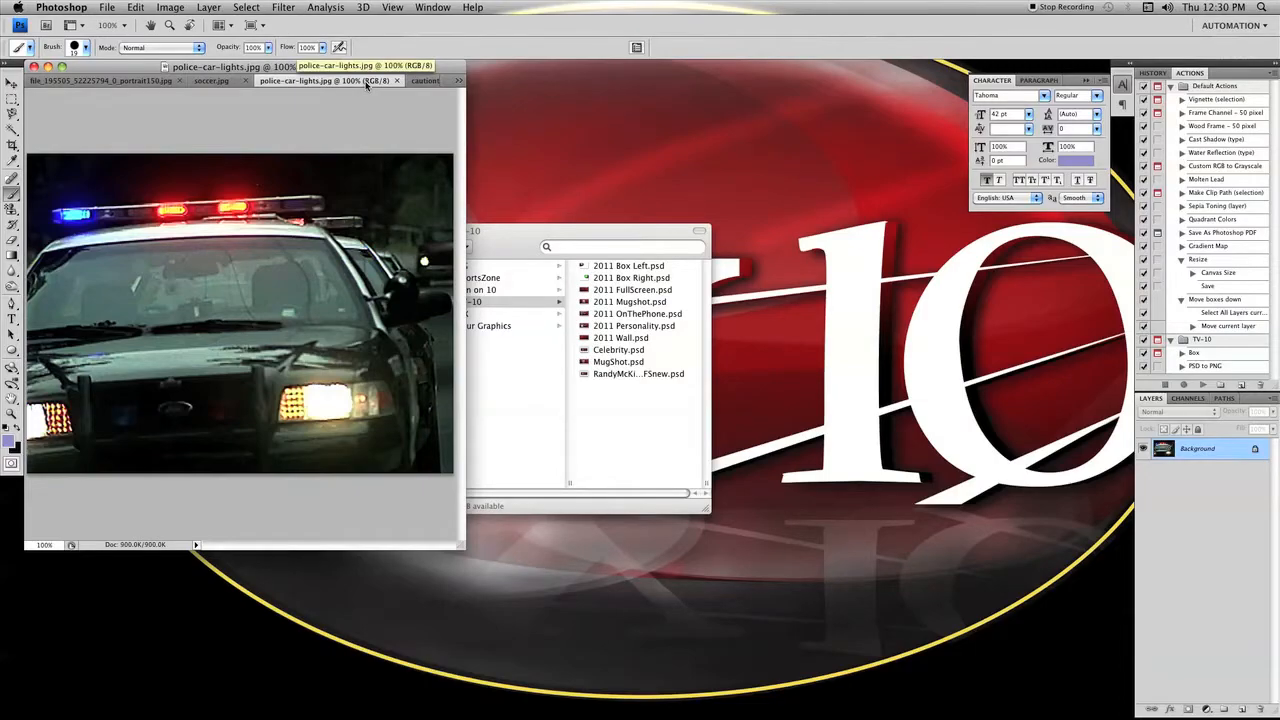
{"action": "left_click", "coordinate": [458, 81]}
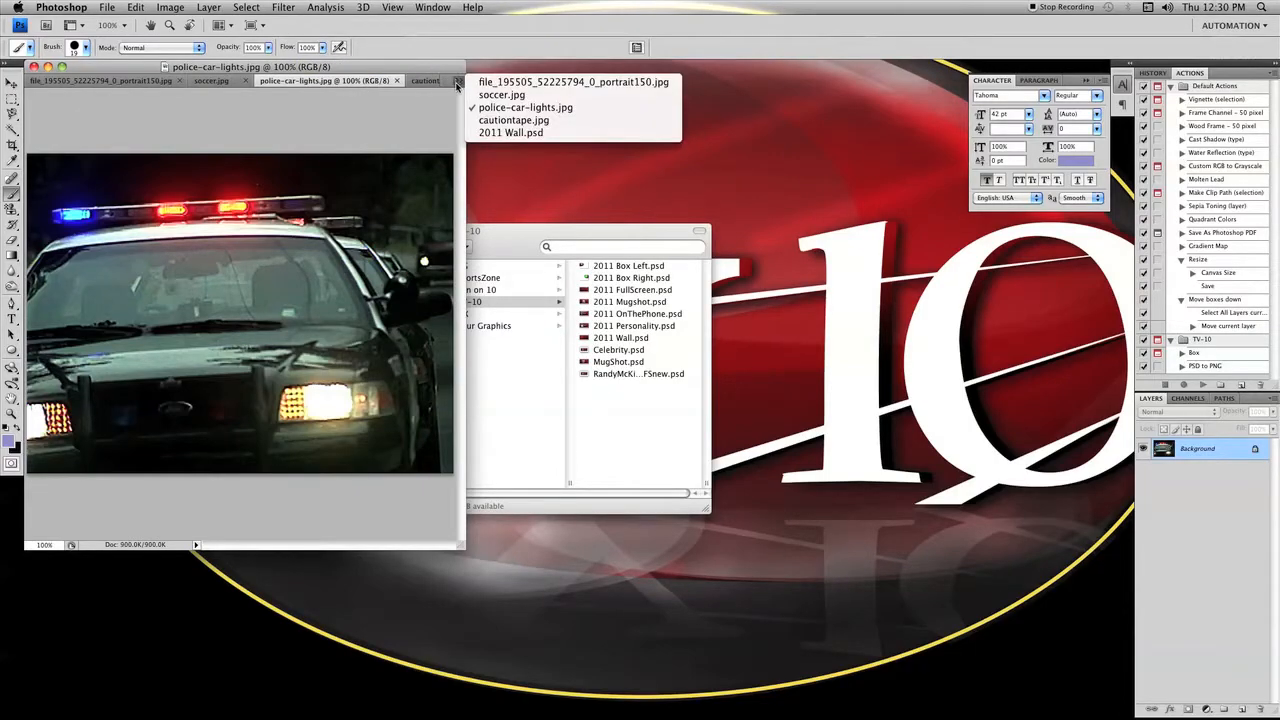
{"action": "left_click", "coordinate": [486, 133]}
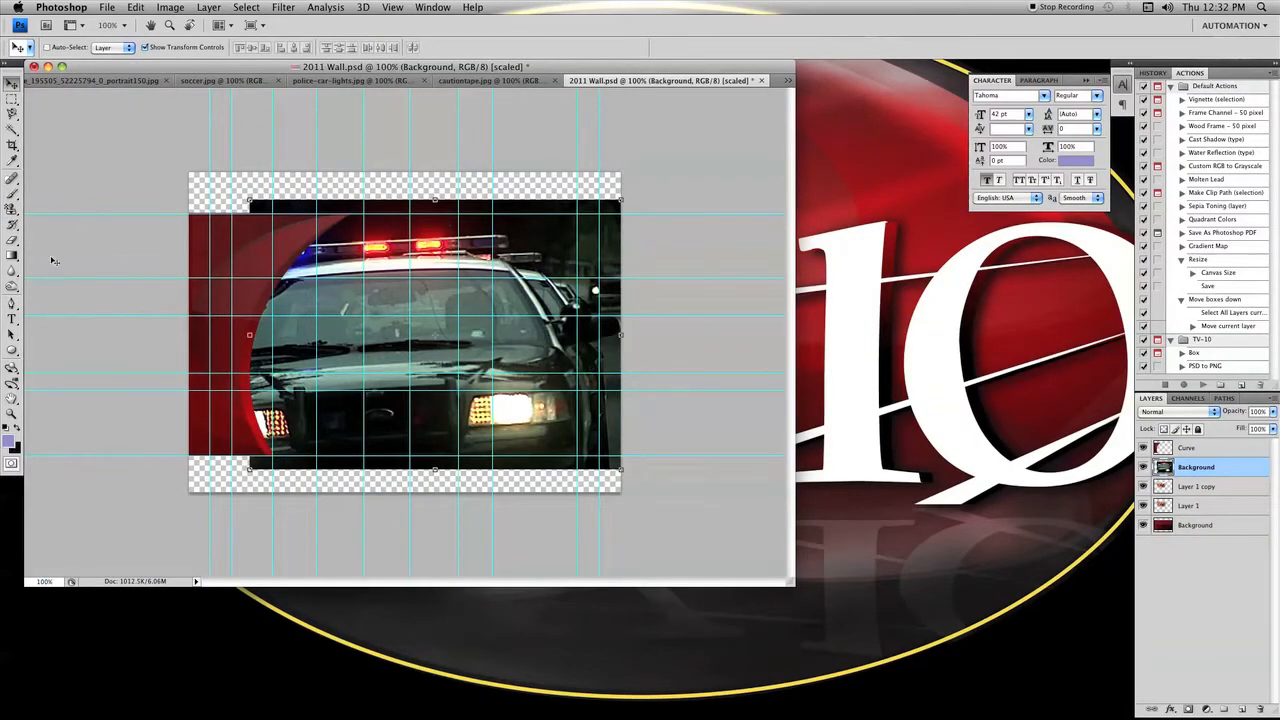
Delete the strips of the police car layer that extend above and below the red wall background, using rectangular marquee selections.
{"action": "left_click", "coordinate": [12, 99]}
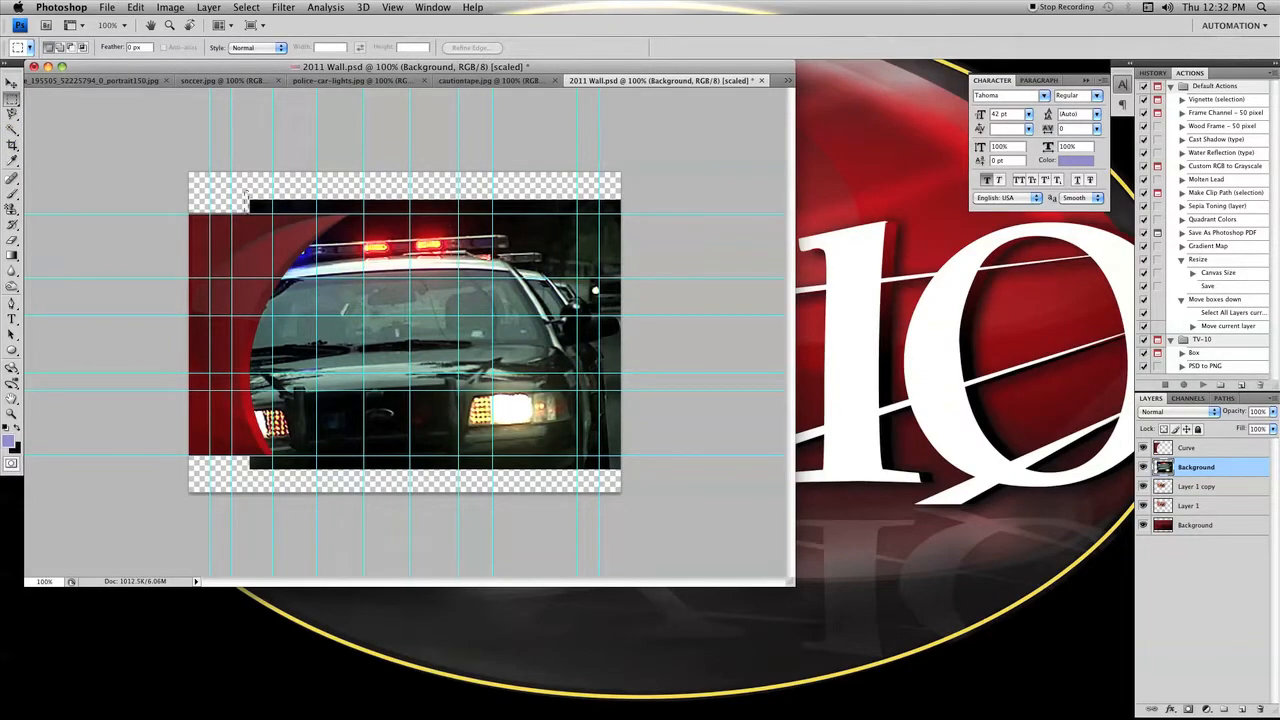
{"action": "left_click_drag", "start_coordinate": [245, 190], "coordinate": [620, 213]}
{"action": "key", "text": "Delete"}
{"action": "key", "text": "ctrl+d"}
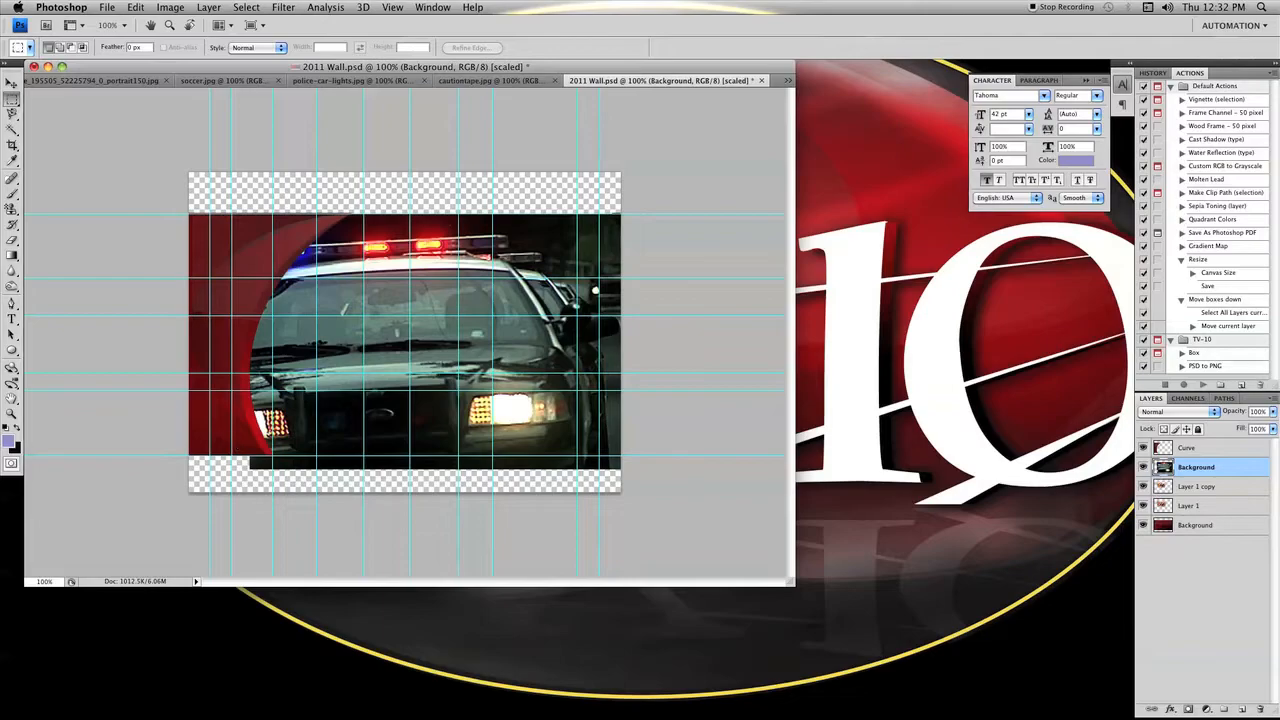
{"action": "left_click_drag", "start_coordinate": [246, 456], "coordinate": [620, 470]}
{"action": "key", "text": "Delete"}
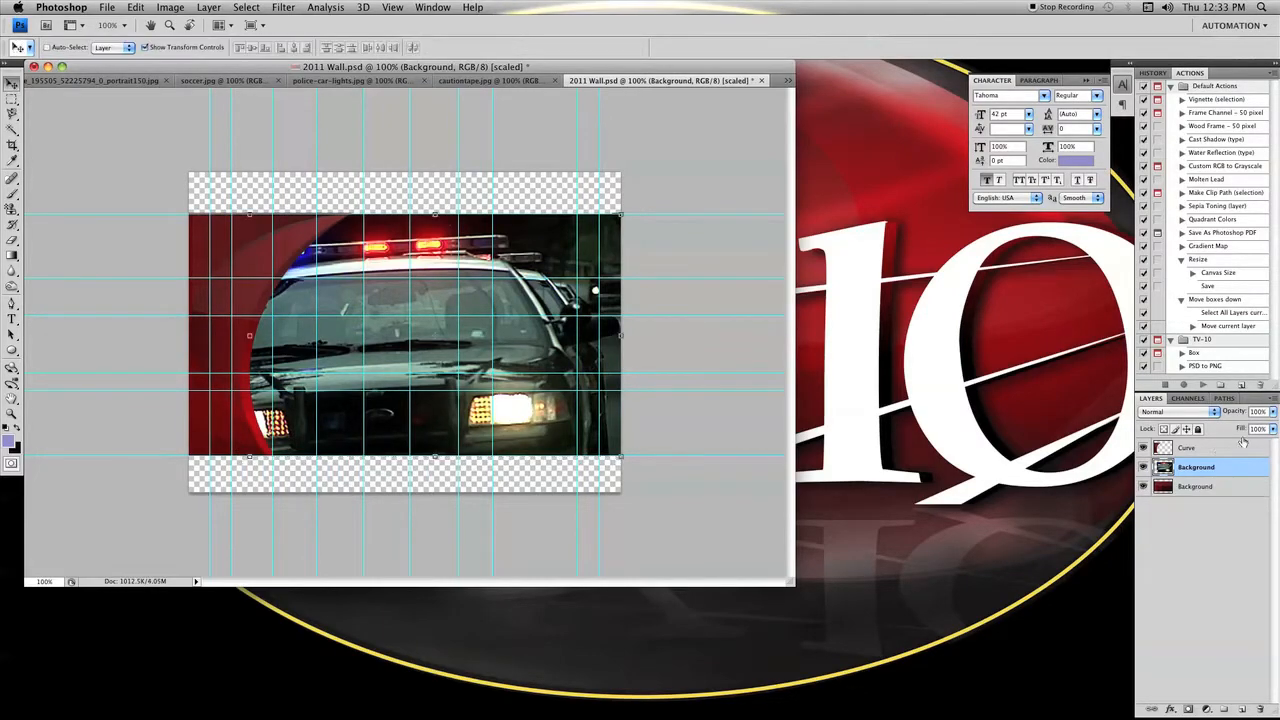
Duplicate the police car layer within 2011 Wall.psd.
{"action": "right_click", "coordinate": [1213, 472]}
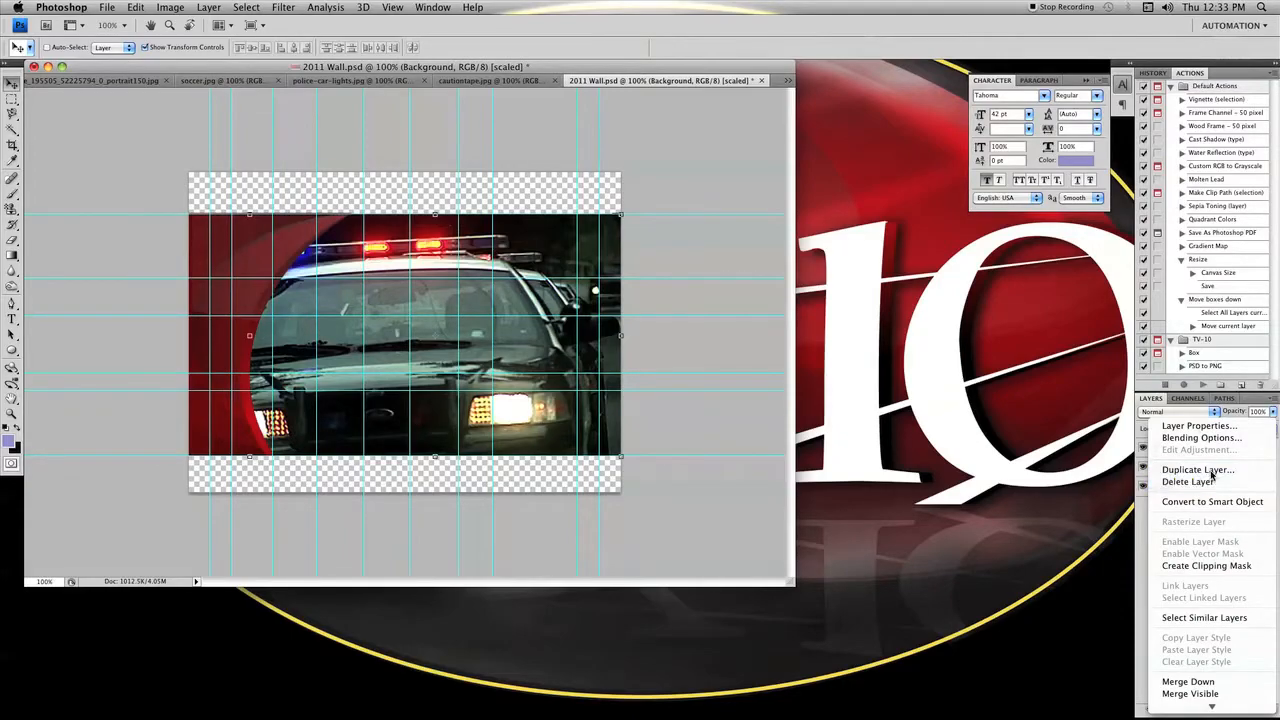
{"action": "left_click", "coordinate": [1211, 470]}
{"action": "left_click", "coordinate": [722, 292]}
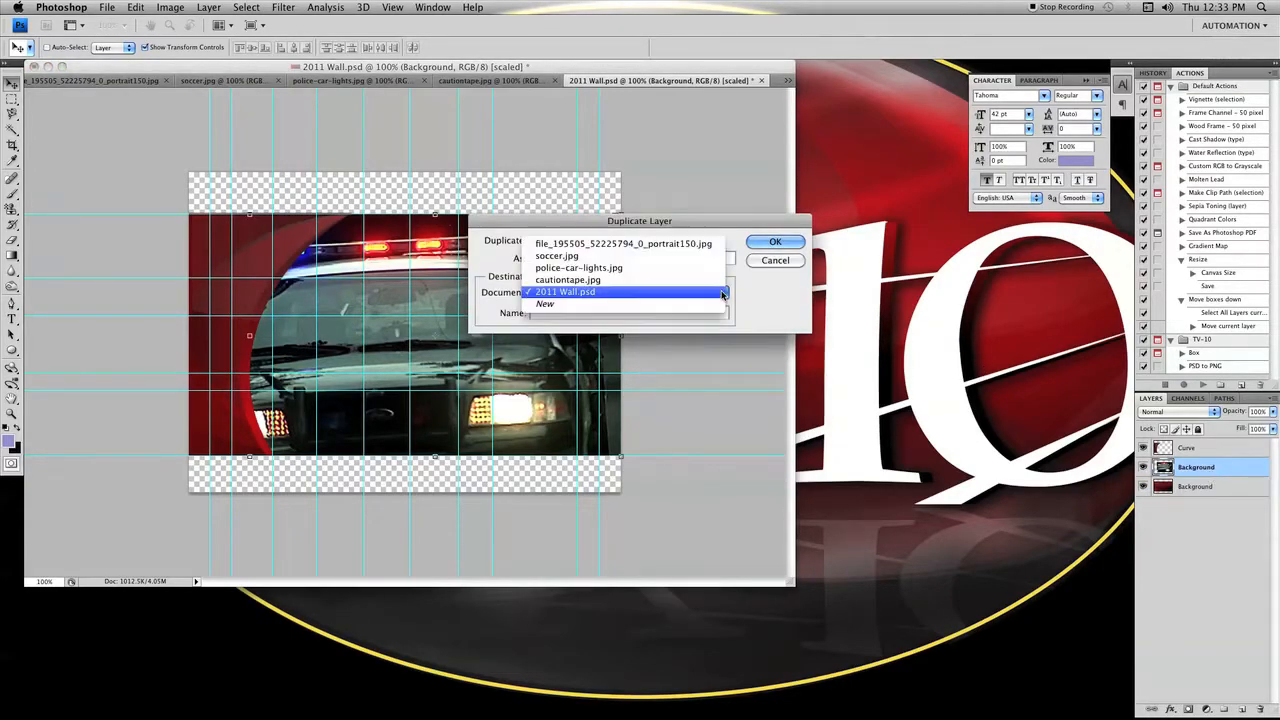
{"action": "left_click", "coordinate": [703, 293]}
{"action": "left_click", "coordinate": [788, 244]}
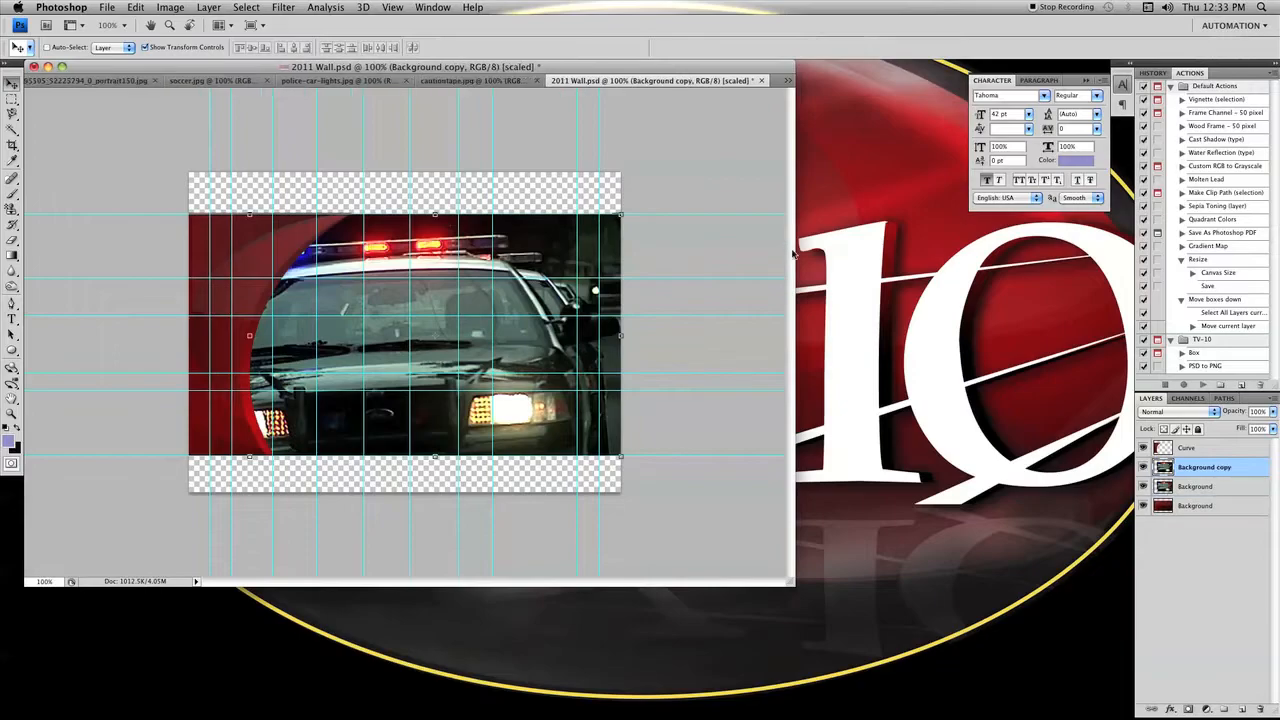
Set the blend mode of the lower police car layer to Overlay.
{"action": "left_click", "coordinate": [1186, 487]}
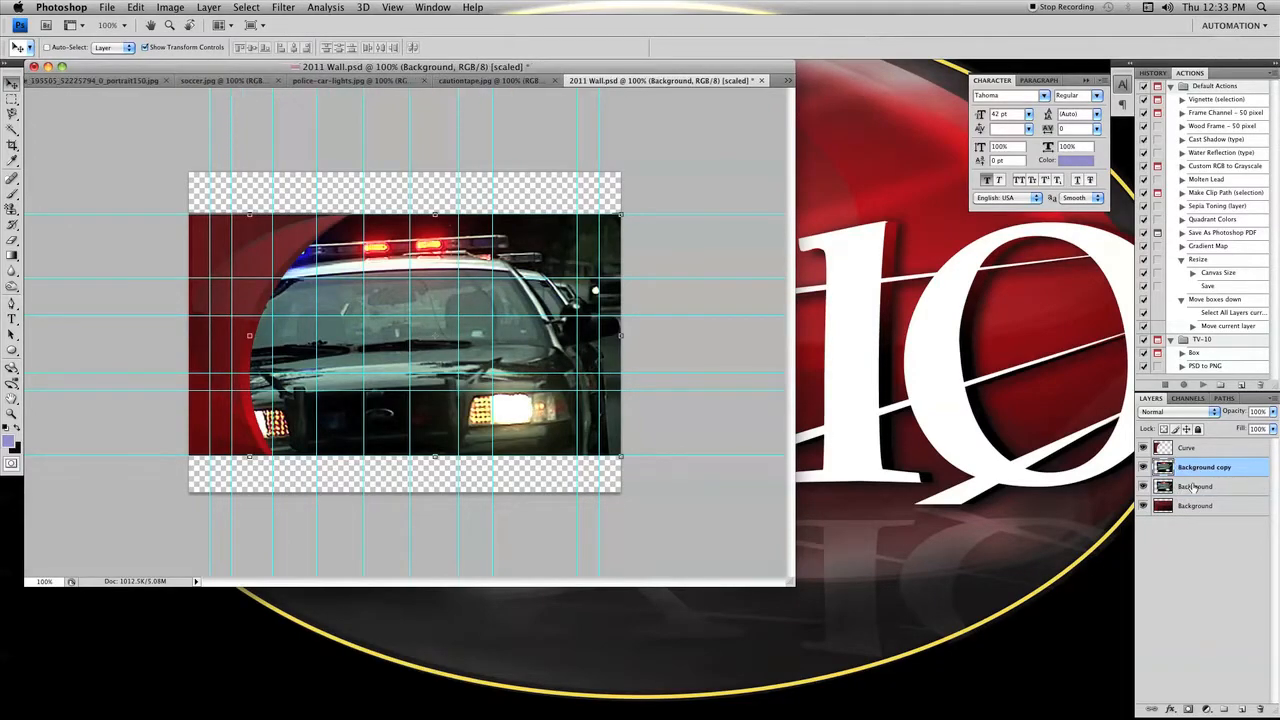
{"action": "left_click", "coordinate": [1211, 412]}
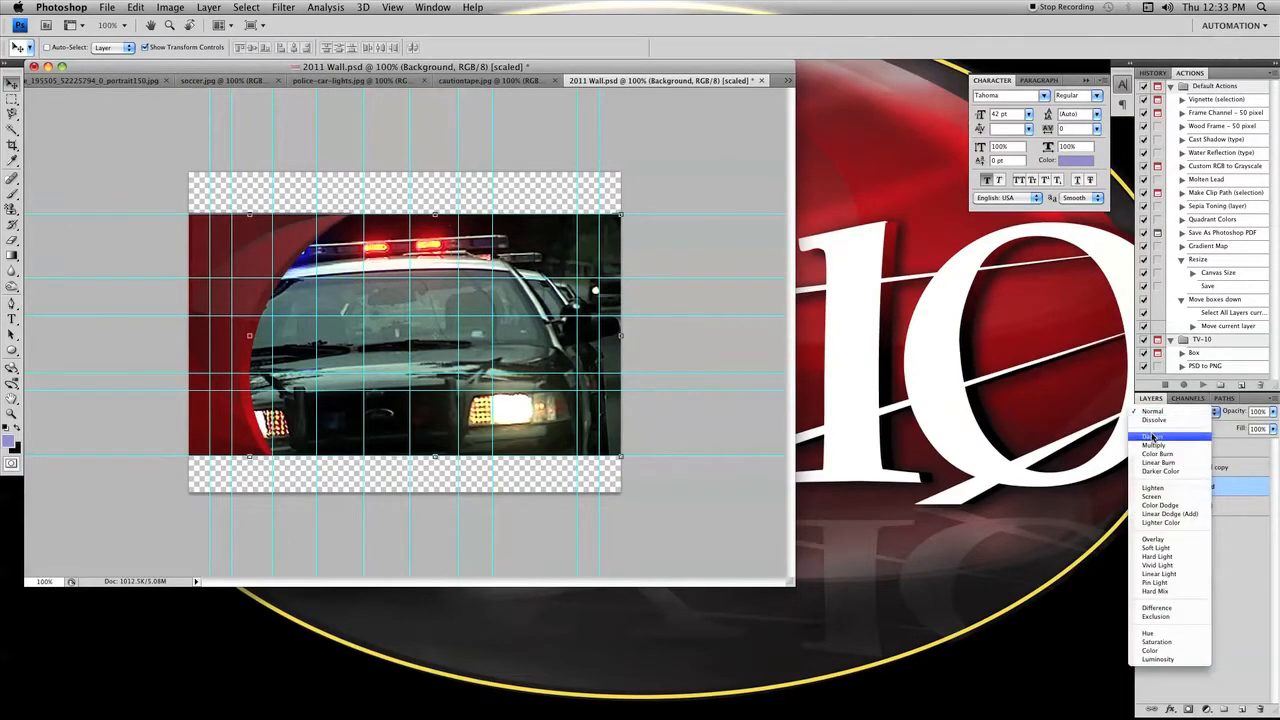
{"action": "left_click", "coordinate": [1155, 540]}
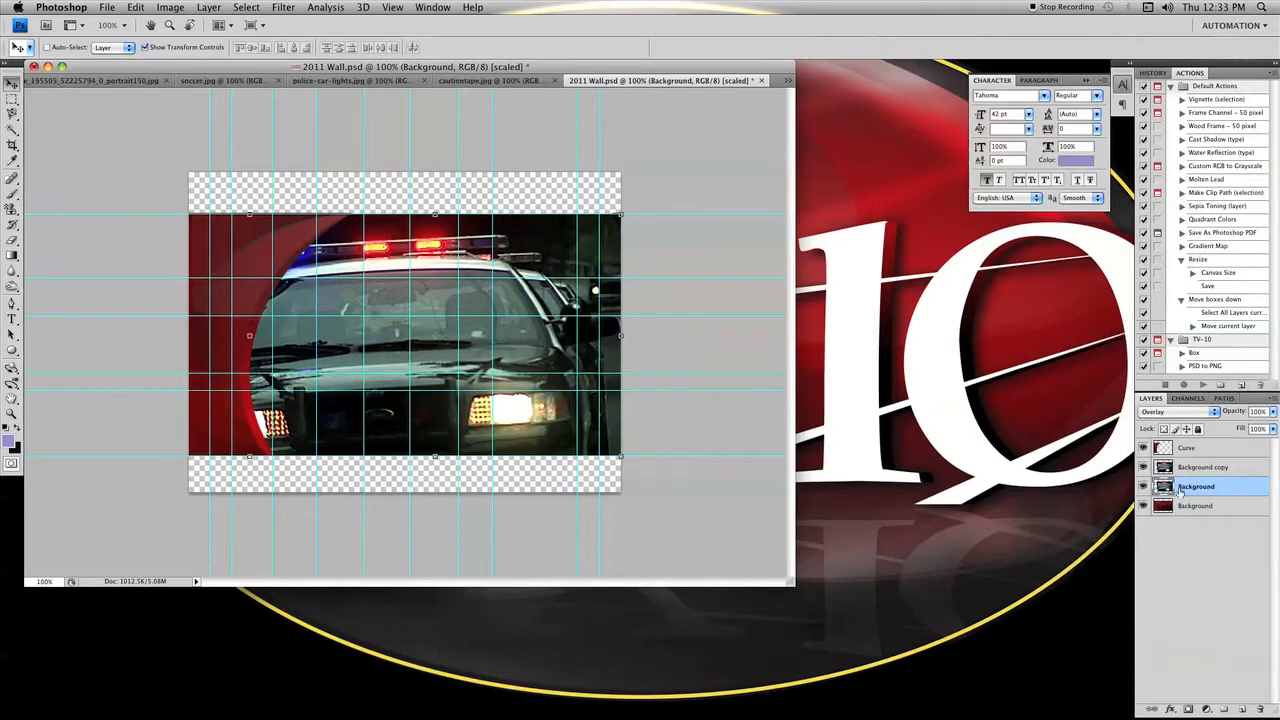
Select the Background copy layer and set up the Eraser tool with the hard 19 px brush.
{"action": "left_click", "coordinate": [1205, 467]}
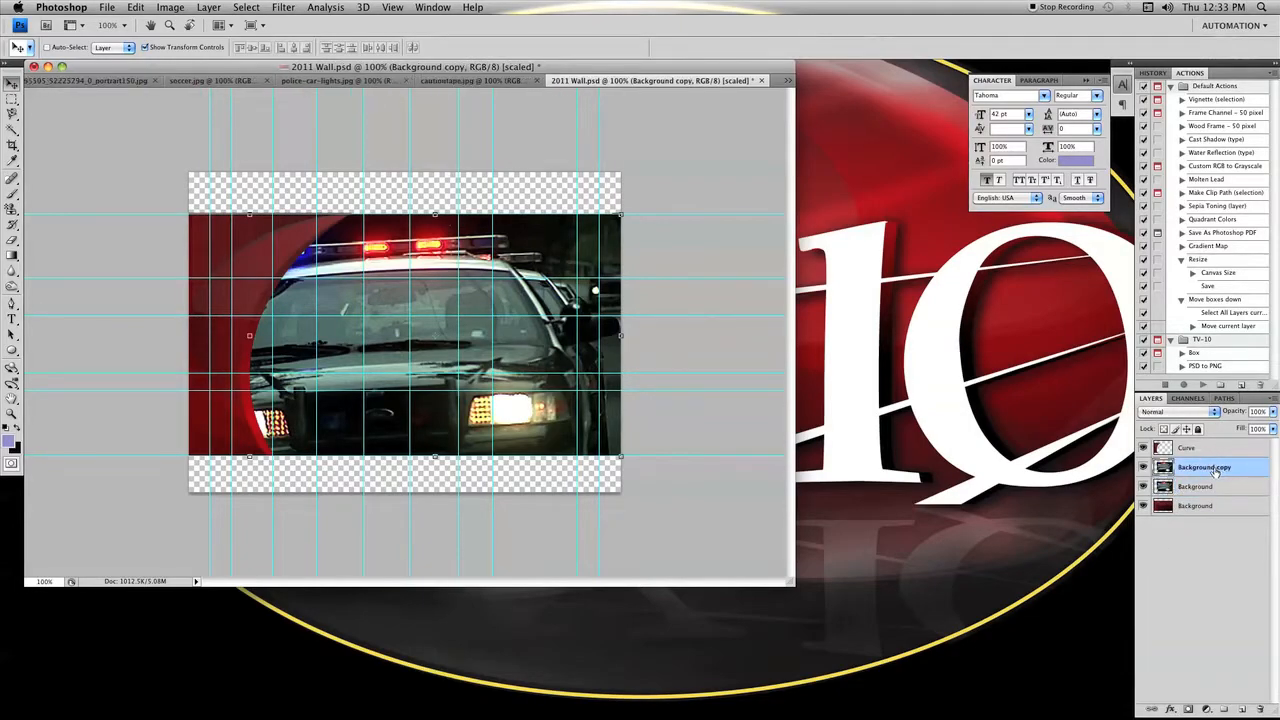
{"action": "left_click", "coordinate": [12, 240]}
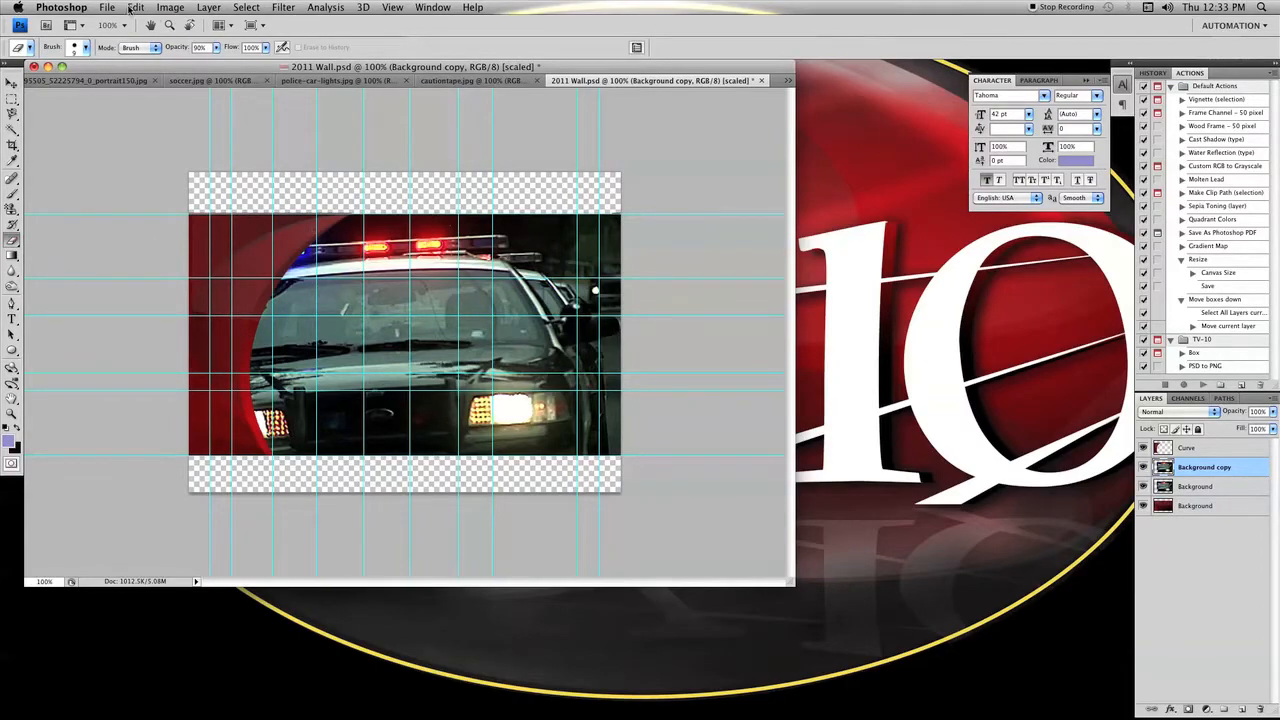
{"action": "left_click", "coordinate": [87, 48]}
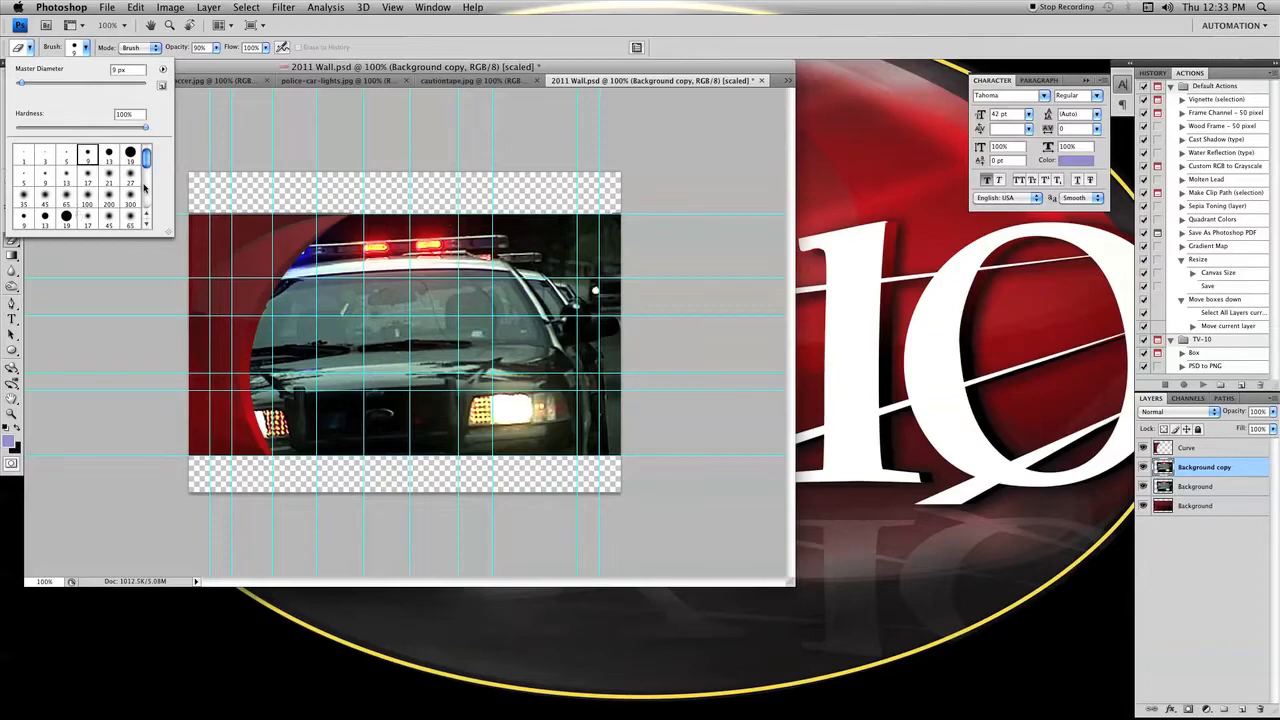
{"action": "mouse_move", "coordinate": [150, 163]}
{"action": "left_mouse_down"}
{"action": "mouse_move", "coordinate": [153, 203]}
{"action": "mouse_move", "coordinate": [157, 177]}
{"action": "left_mouse_up"}
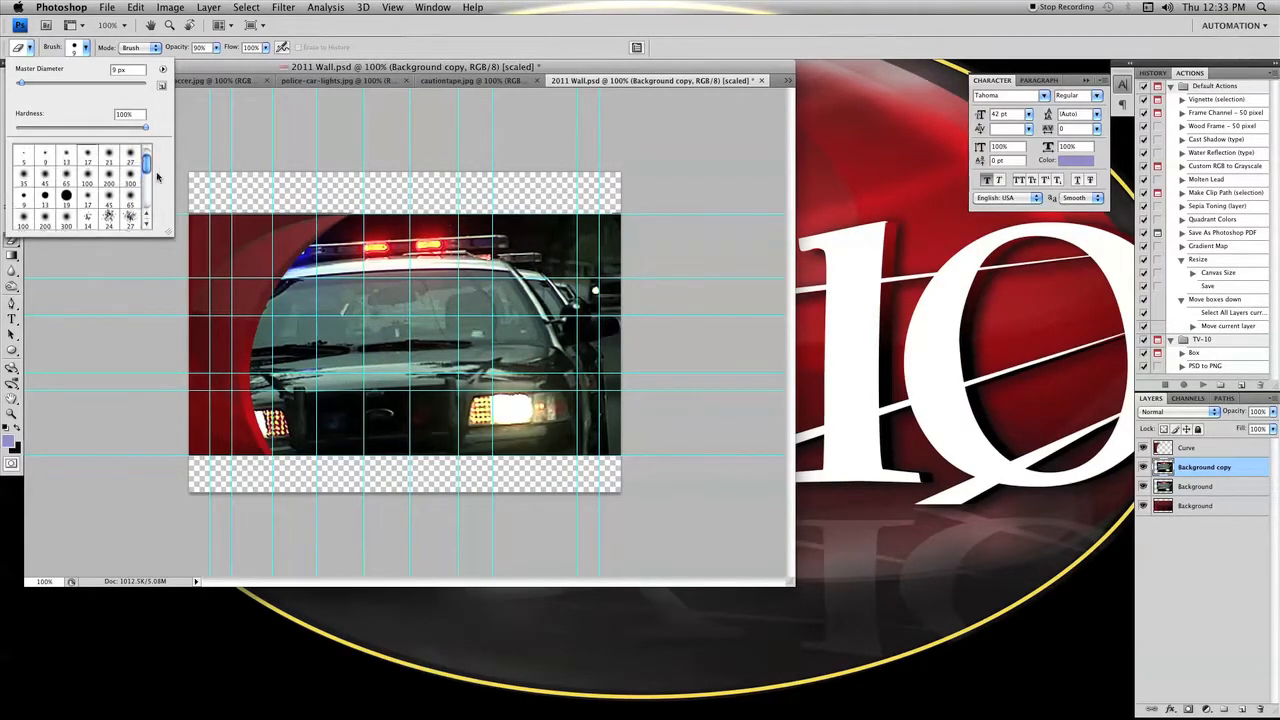
{"action": "left_click", "coordinate": [68, 200]}
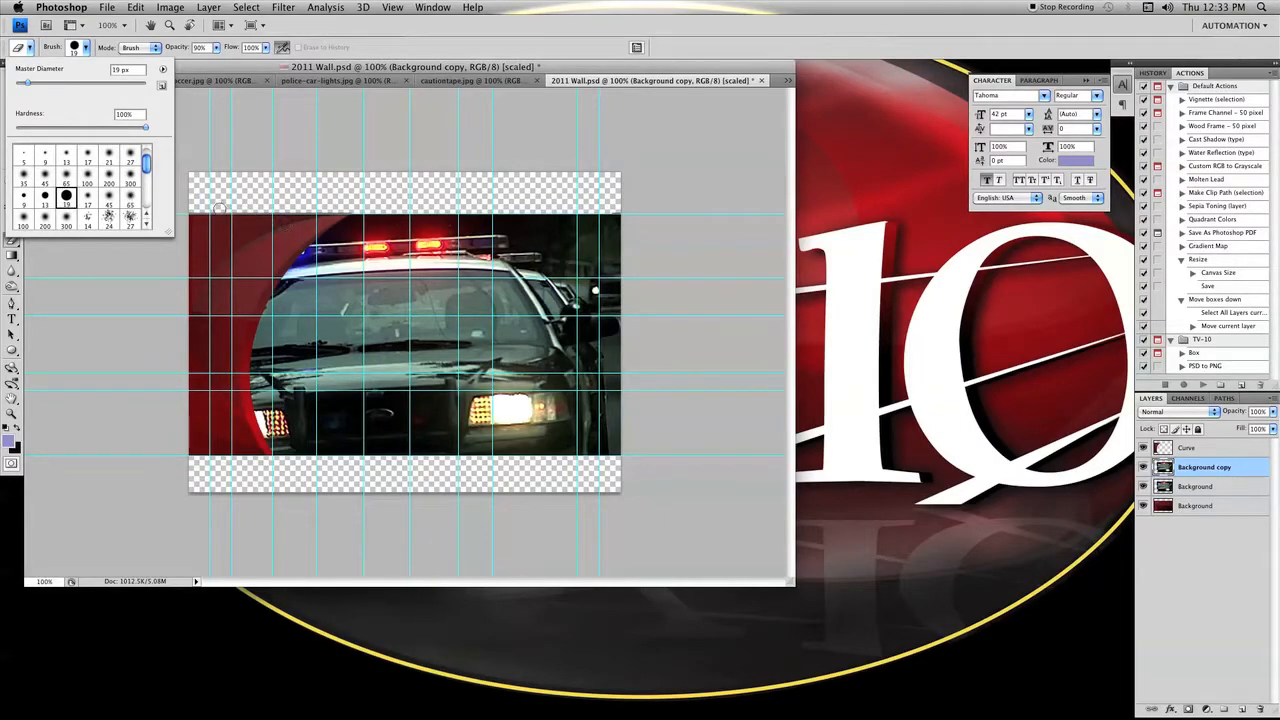
Fade out the right side and lower part of the Background copy police car layer with the soft 300 px Eraser brush.
{"action": "left_click_drag", "start_coordinate": [147, 163], "coordinate": [150, 159]}
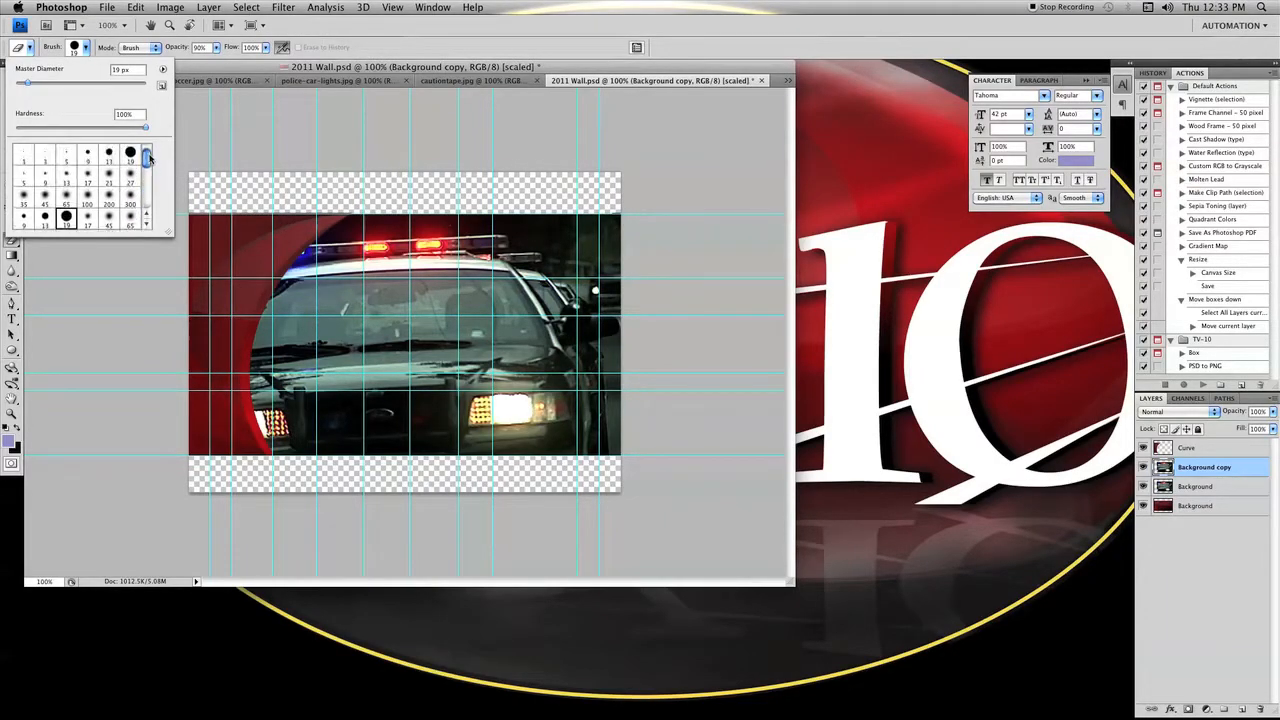
{"action": "left_click", "coordinate": [86, 198]}
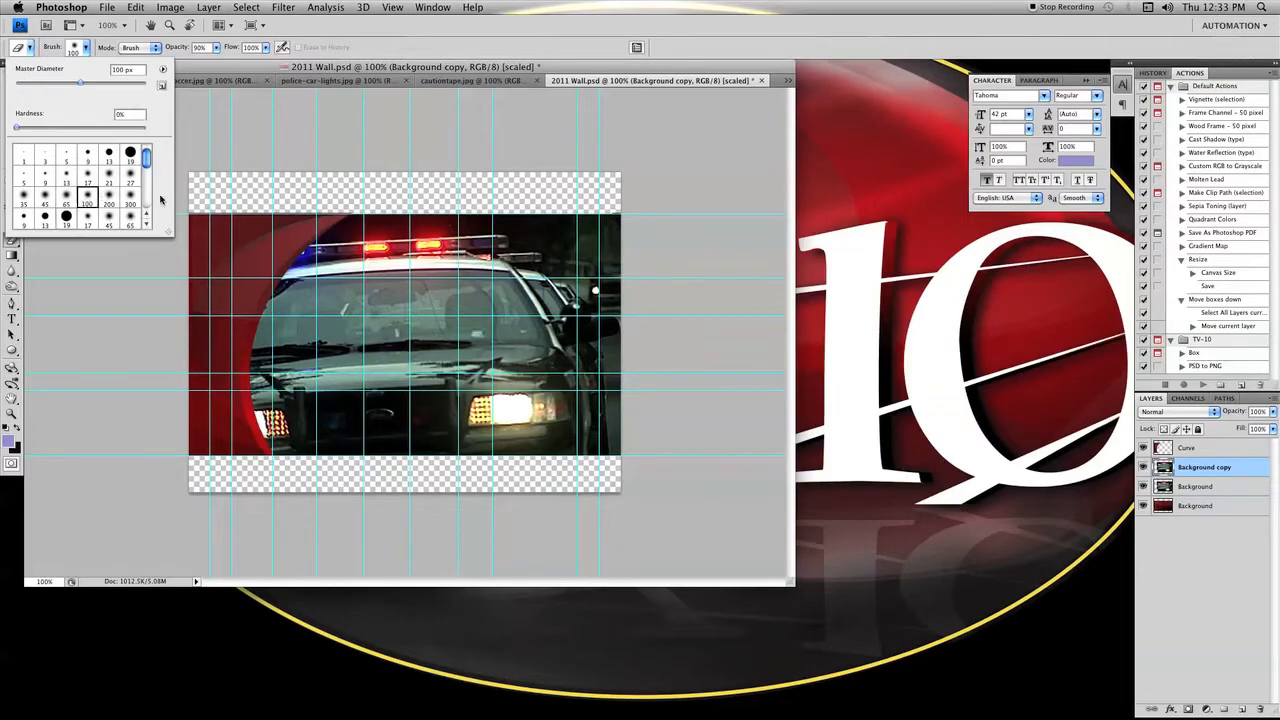
{"action": "left_click", "coordinate": [109, 199]}
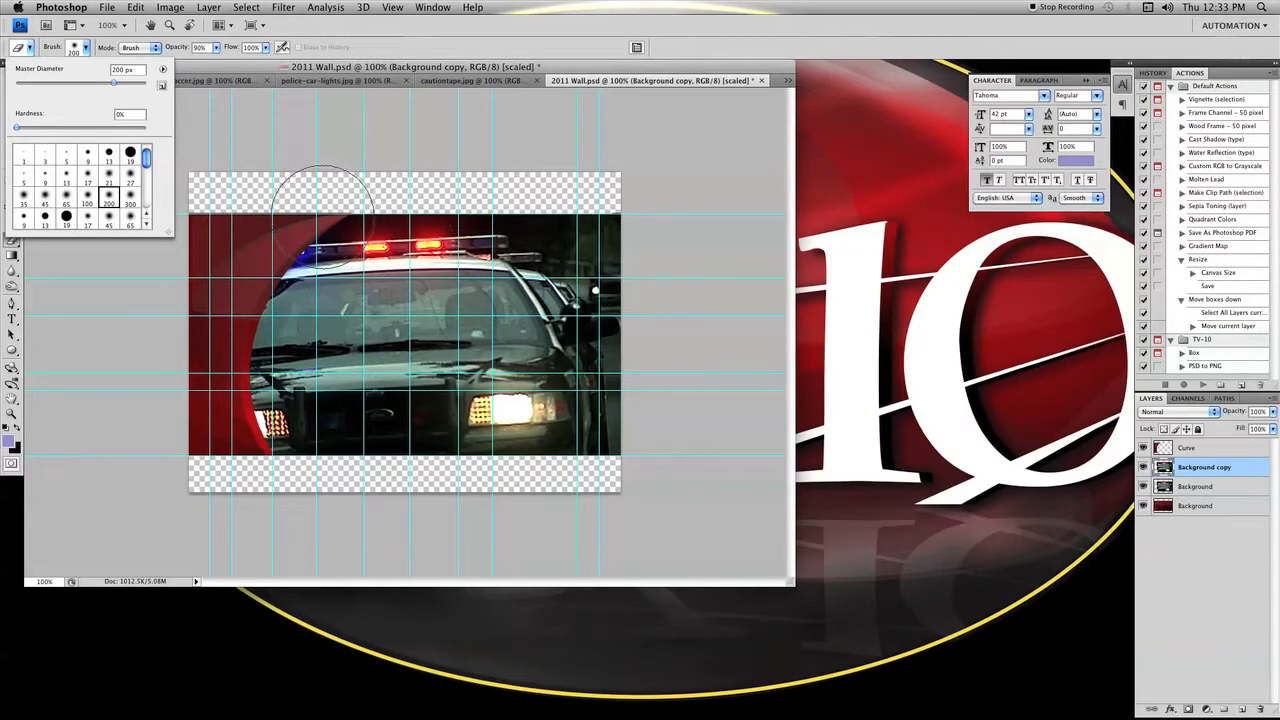
{"action": "left_click", "coordinate": [130, 199]}
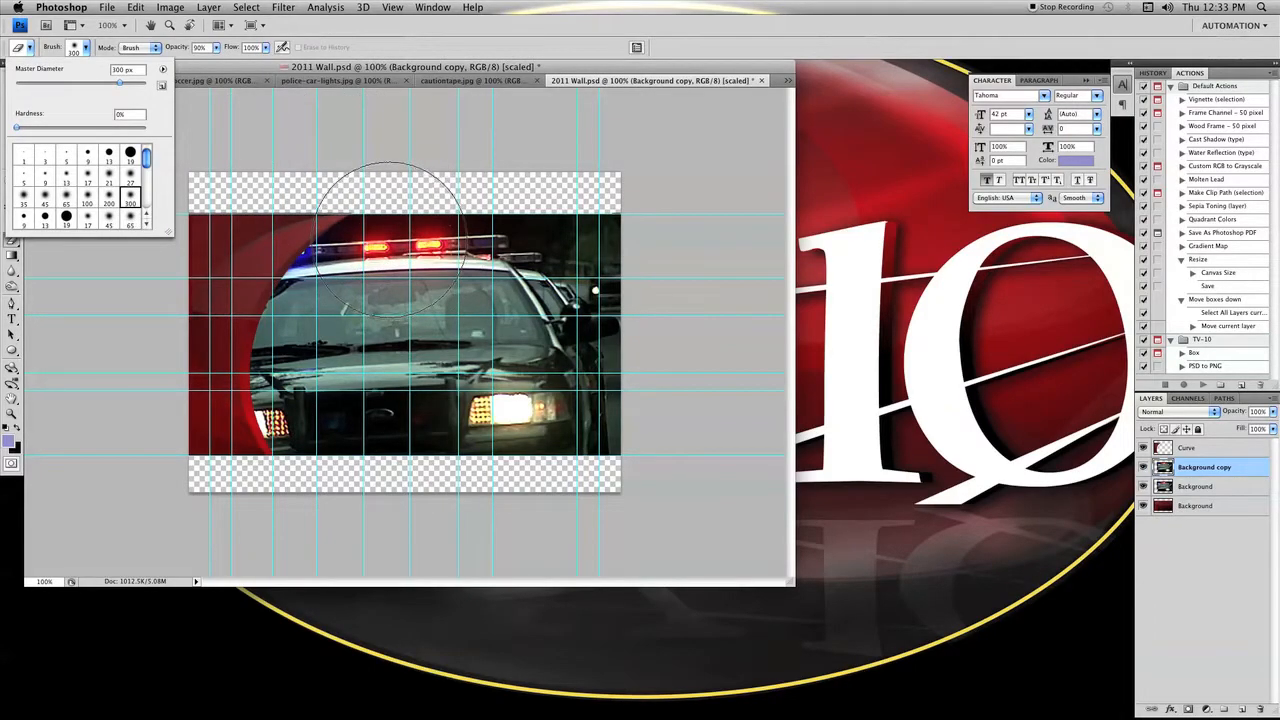
{"action": "left_click", "coordinate": [611, 447]}
{"action": "left_click", "coordinate": [621, 291]}
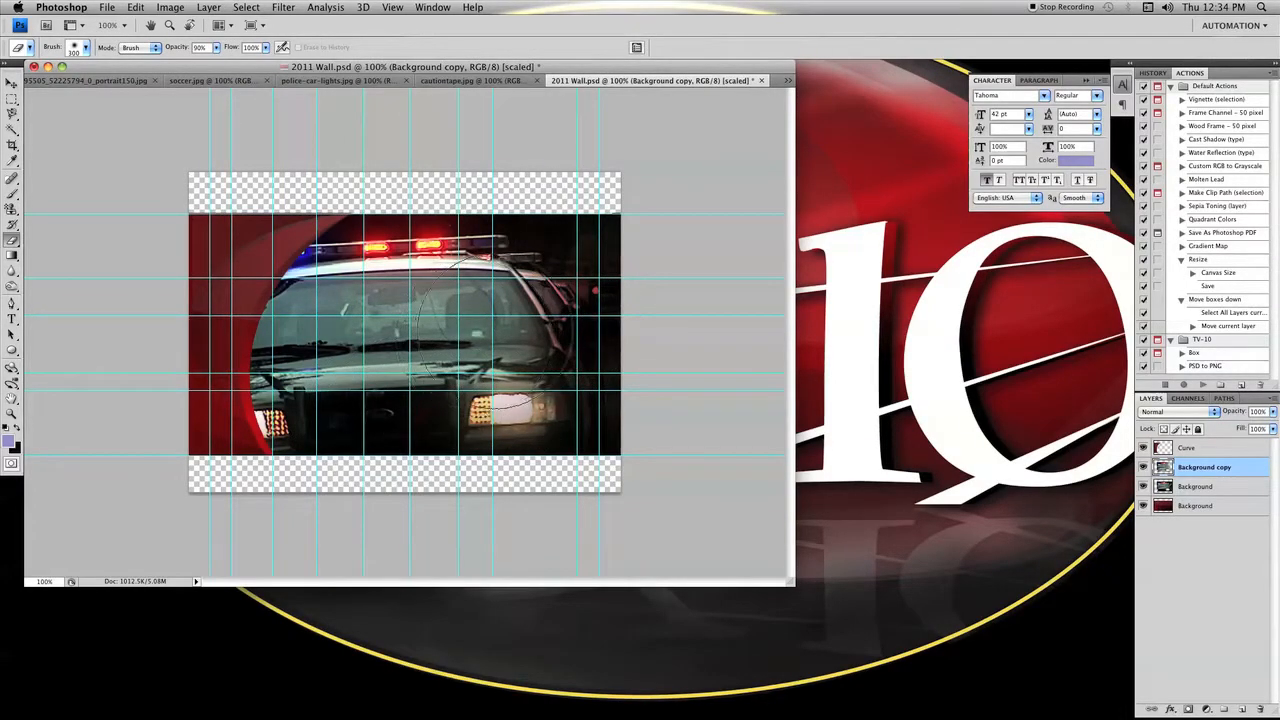
{"action": "mouse_move", "coordinate": [427, 361]}
{"action": "left_mouse_down"}
{"action": "mouse_move", "coordinate": [310, 363]}
{"action": "mouse_move", "coordinate": [443, 378]}
{"action": "mouse_move", "coordinate": [545, 360]}
{"action": "mouse_move", "coordinate": [577, 395]}
{"action": "mouse_move", "coordinate": [500, 436]}
{"action": "mouse_move", "coordinate": [523, 462]}
{"action": "mouse_move", "coordinate": [515, 470]}
{"action": "mouse_move", "coordinate": [324, 504]}
{"action": "mouse_move", "coordinate": [290, 477]}
{"action": "mouse_move", "coordinate": [556, 434]}
{"action": "mouse_move", "coordinate": [642, 388]}
{"action": "mouse_move", "coordinate": [622, 360]}
{"action": "mouse_move", "coordinate": [571, 337]}
{"action": "mouse_move", "coordinate": [415, 339]}
{"action": "mouse_move", "coordinate": [663, 340]}
{"action": "mouse_move", "coordinate": [631, 288]}
{"action": "mouse_move", "coordinate": [583, 291]}
{"action": "mouse_move", "coordinate": [368, 370]}
{"action": "mouse_move", "coordinate": [310, 371]}
{"action": "mouse_move", "coordinate": [330, 376]}
{"action": "mouse_move", "coordinate": [290, 348]}
{"action": "mouse_move", "coordinate": [190, 340]}
{"action": "left_mouse_up"}
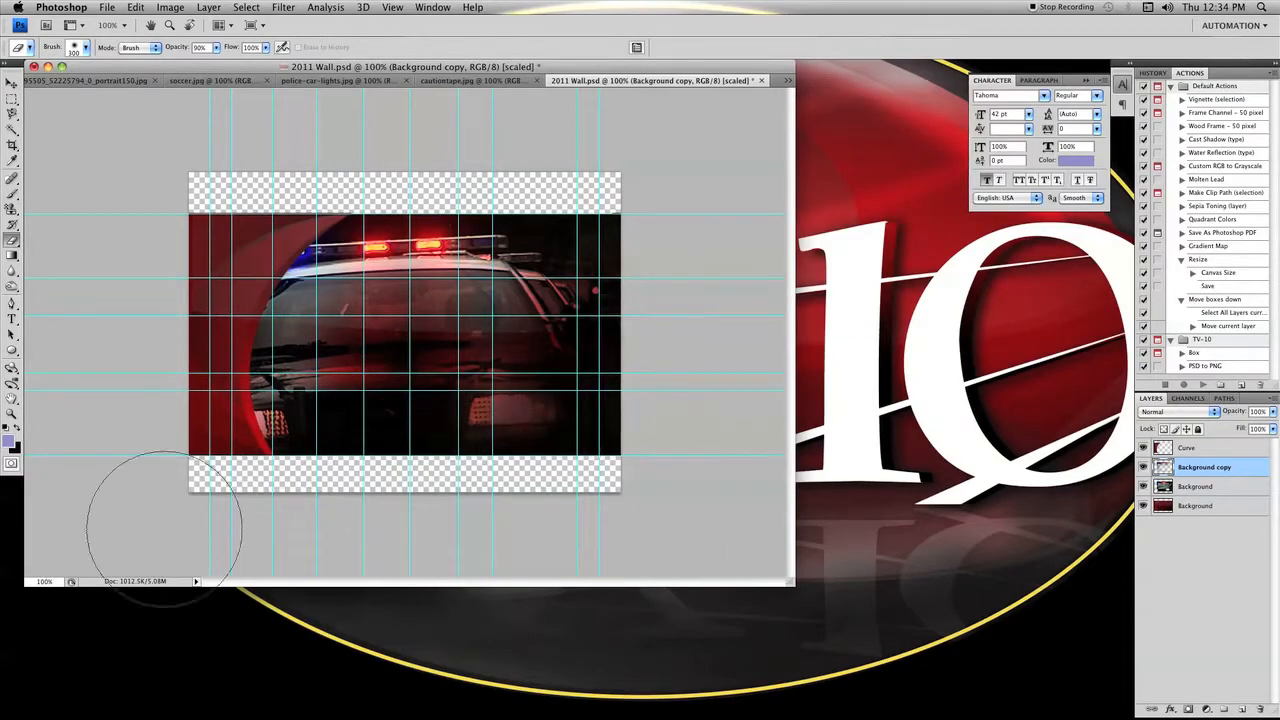
{"action": "left_click", "coordinate": [11, 84]}
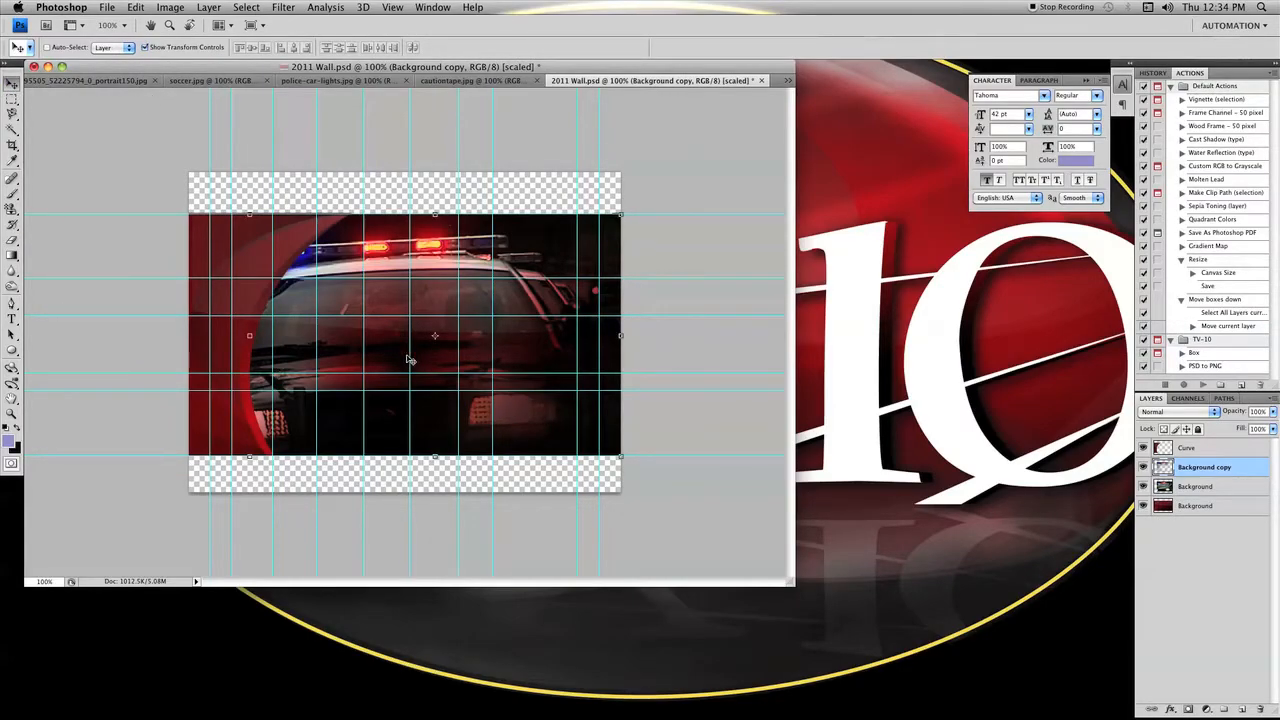
Duplicate the Background layer of cautiontape.jpg into 2011 Wall.psd.
{"action": "left_click", "coordinate": [366, 81]}
{"action": "left_click", "coordinate": [515, 80]}
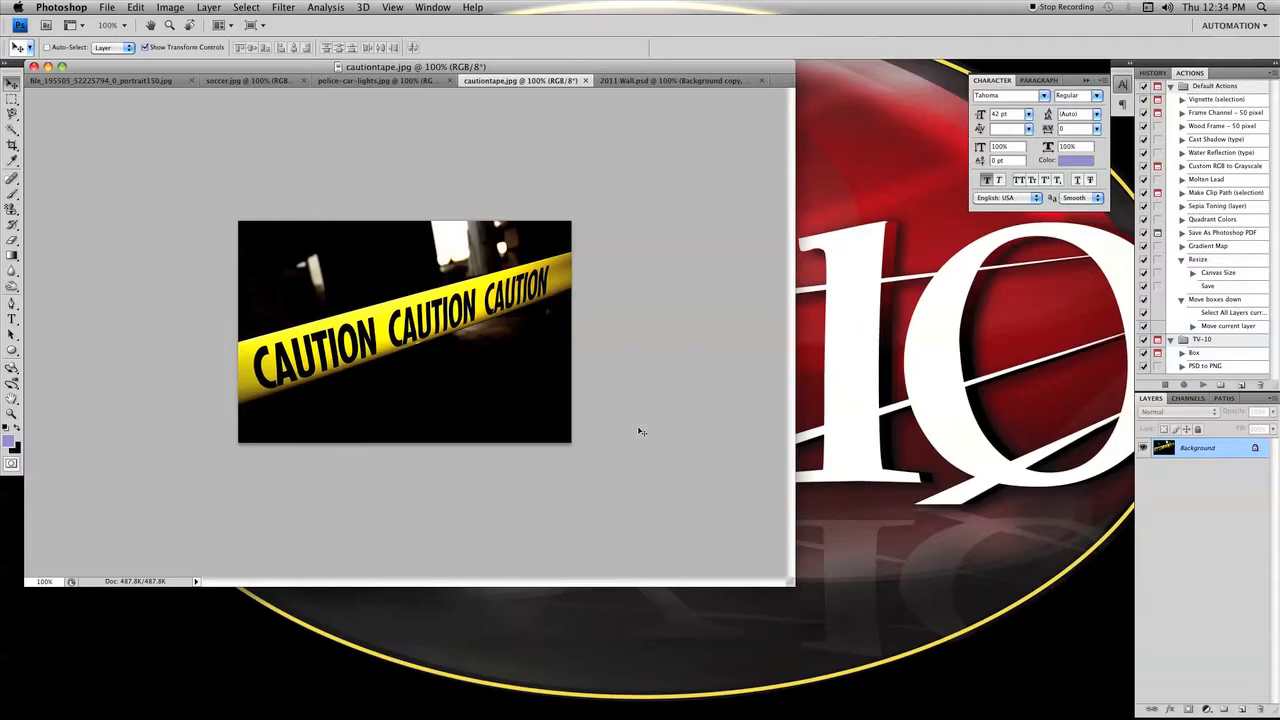
{"action": "right_click", "coordinate": [1221, 442]}
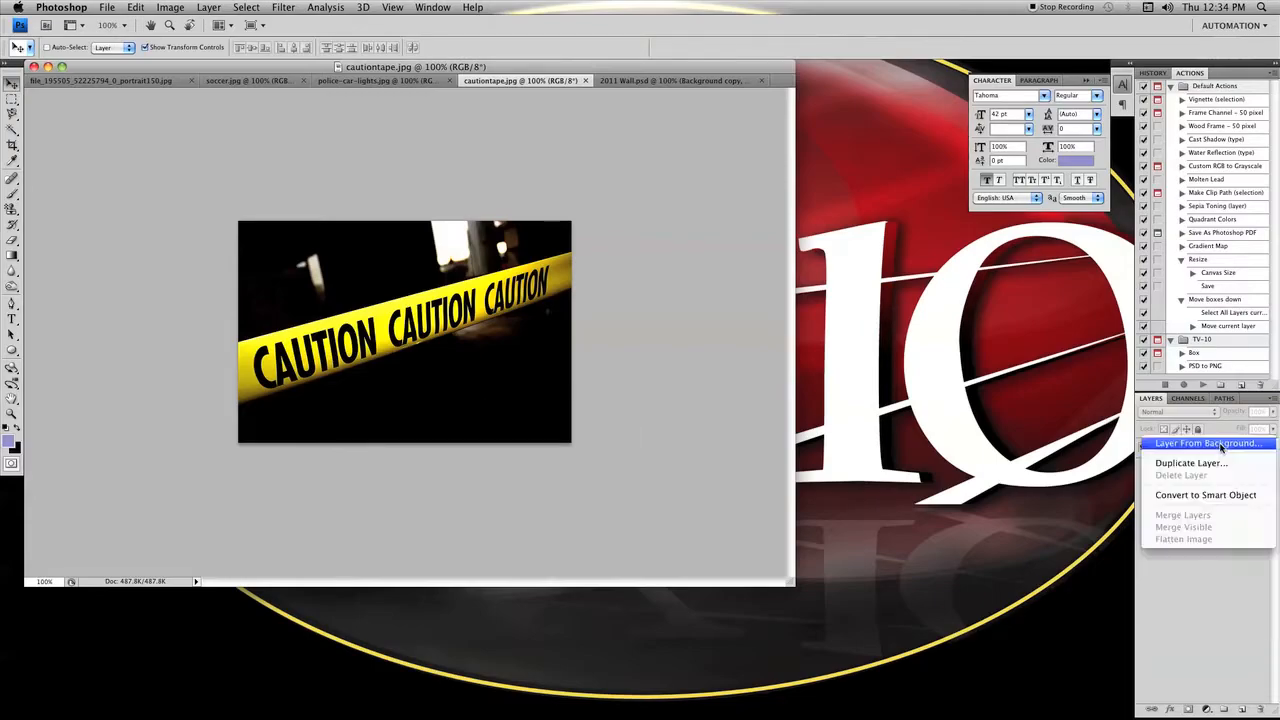
{"action": "left_click", "coordinate": [1190, 464]}
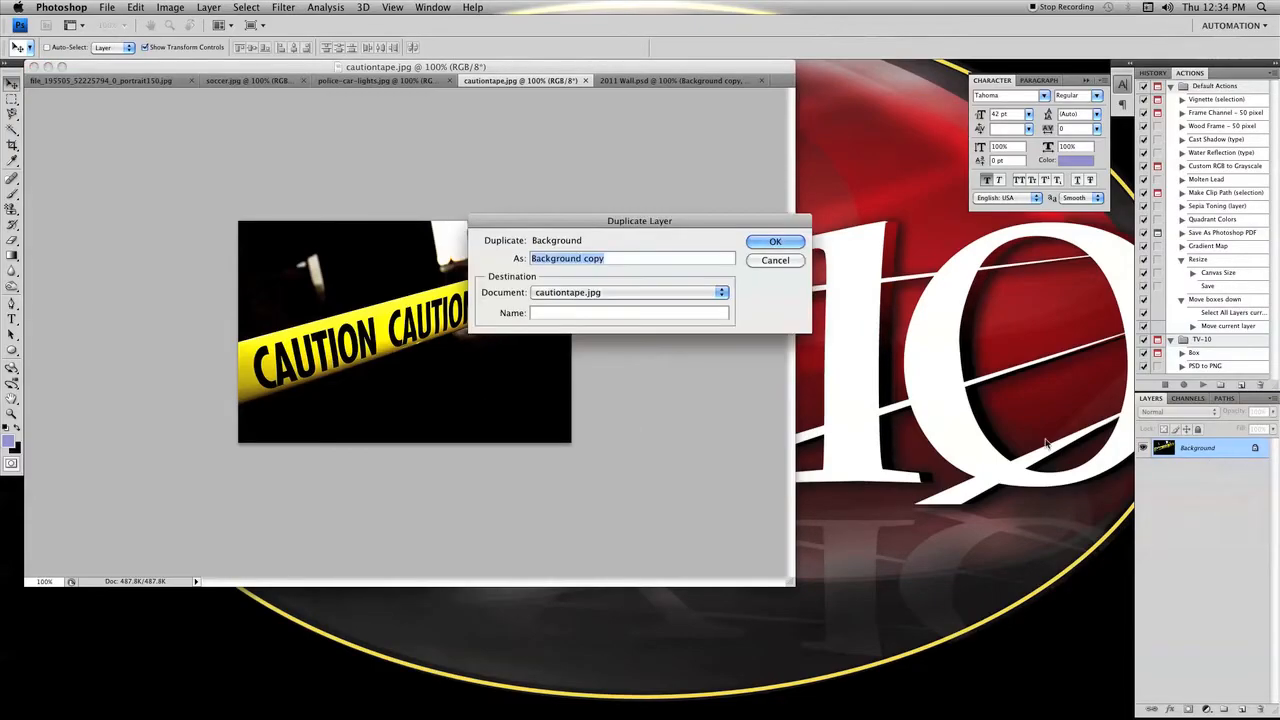
{"action": "left_click", "coordinate": [727, 293]}
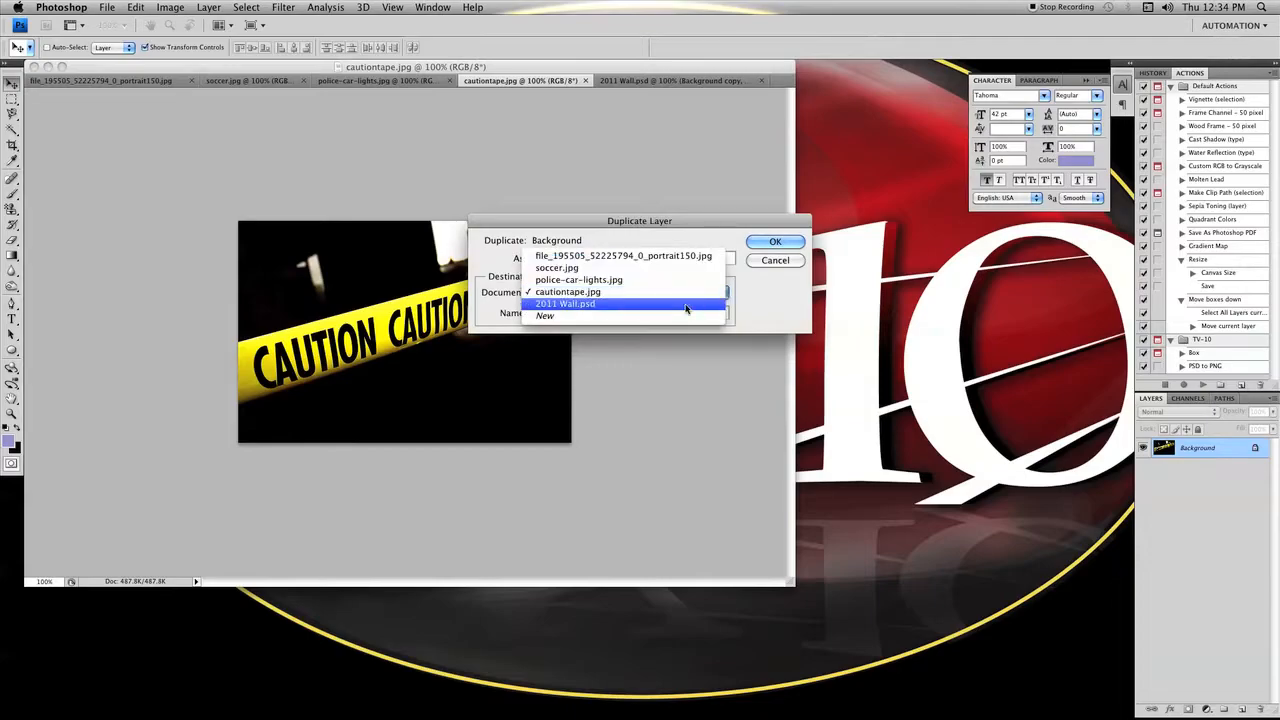
{"action": "left_click", "coordinate": [686, 307]}
{"action": "left_click", "coordinate": [775, 242]}
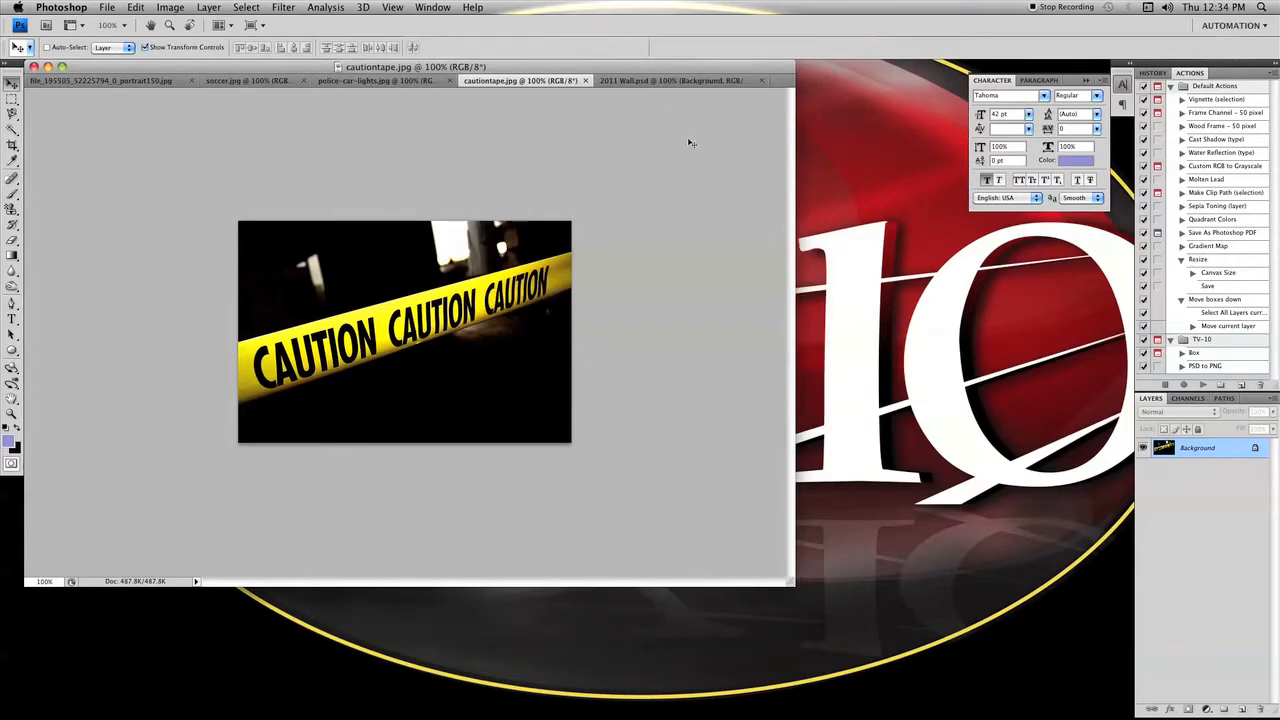
In 2011 Wall.psd, erase the dark areas above and below the caution tape with the soft 300 px Eraser to blend in the police car.
{"action": "left_click", "coordinate": [667, 80]}
{"action": "left_click", "coordinate": [12, 100]}
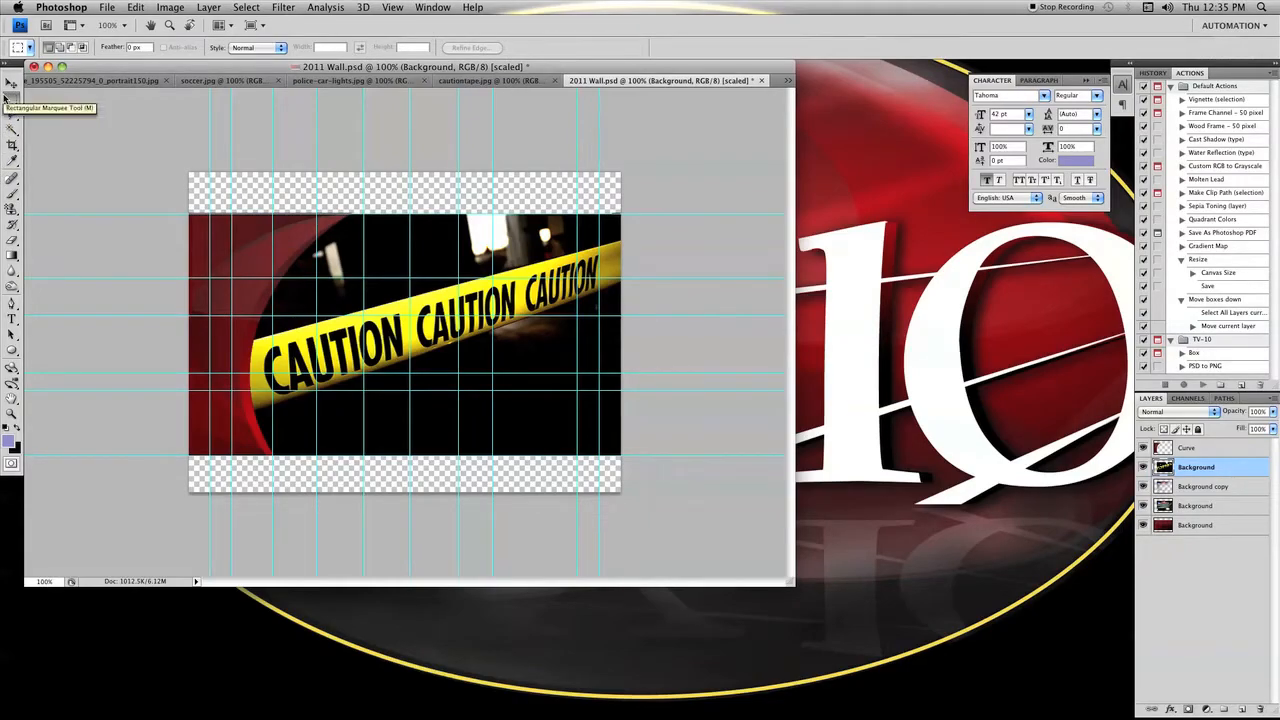
{"action": "left_click", "coordinate": [16, 242]}
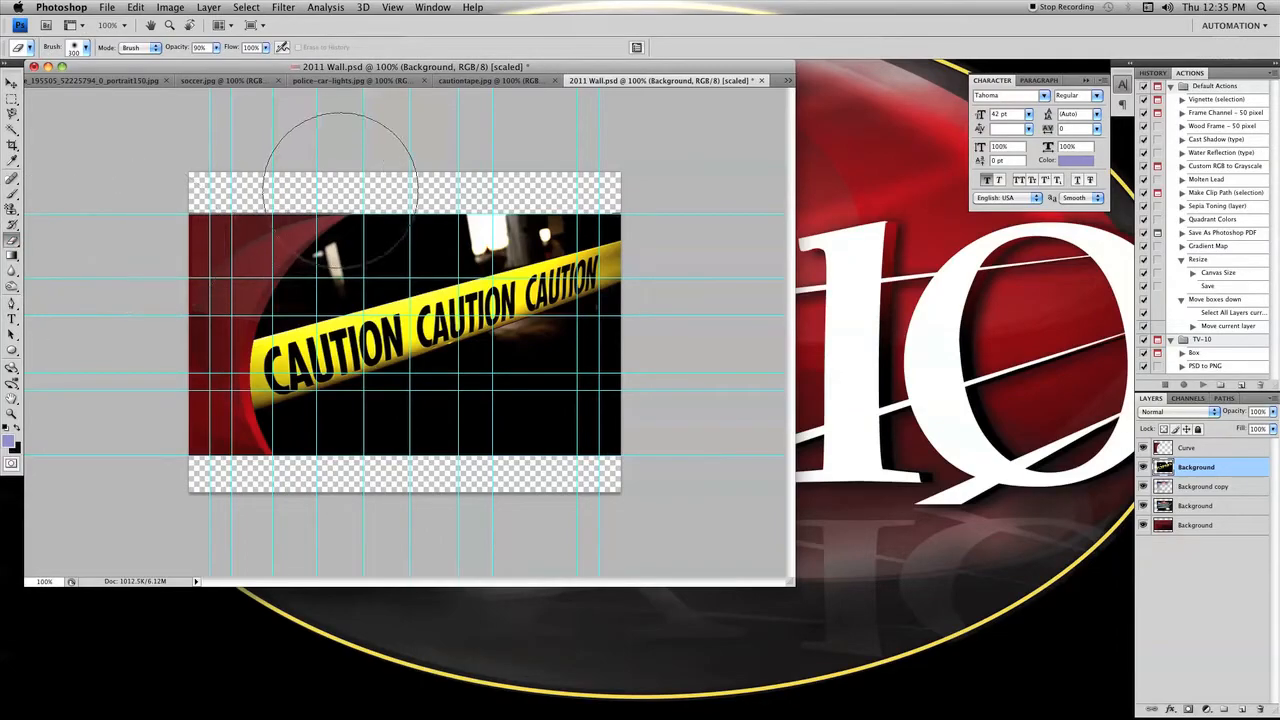
{"action": "mouse_move", "coordinate": [339, 194]}
{"action": "left_mouse_down"}
{"action": "mouse_move", "coordinate": [419, 211]}
{"action": "mouse_move", "coordinate": [528, 191]}
{"action": "left_mouse_up"}
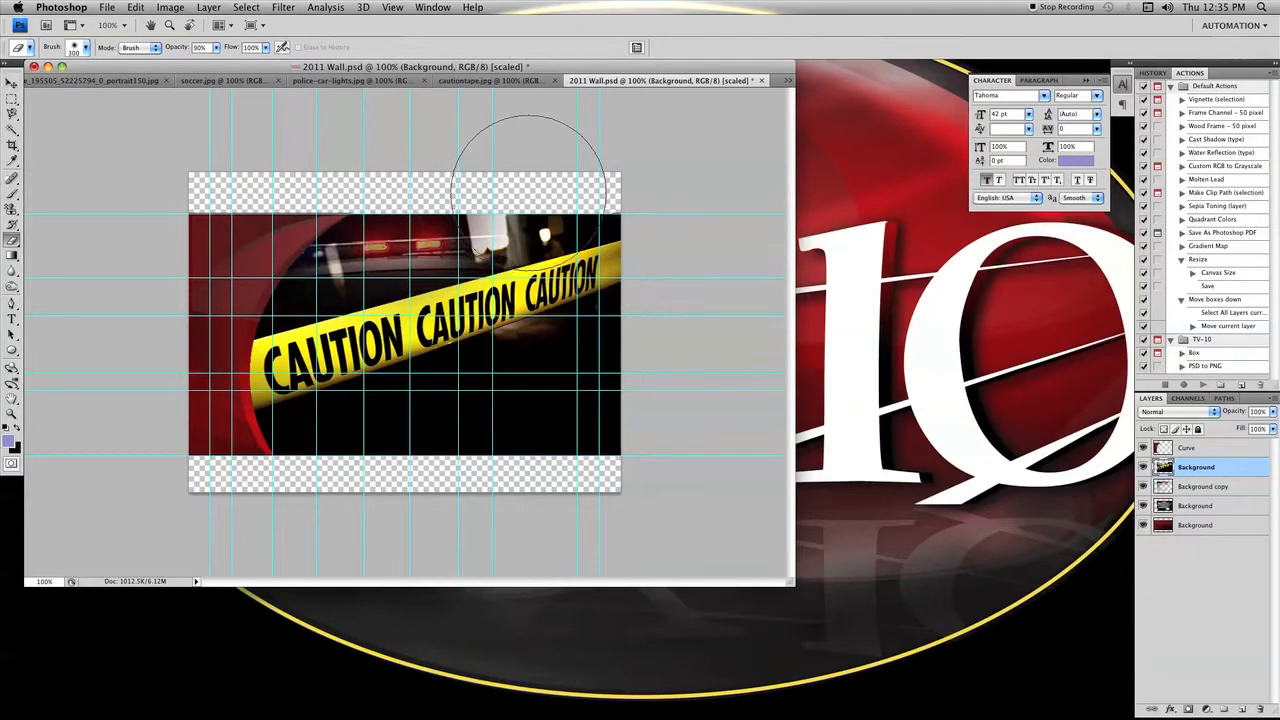
{"action": "left_click_drag", "start_coordinate": [528, 143], "coordinate": [523, 143]}
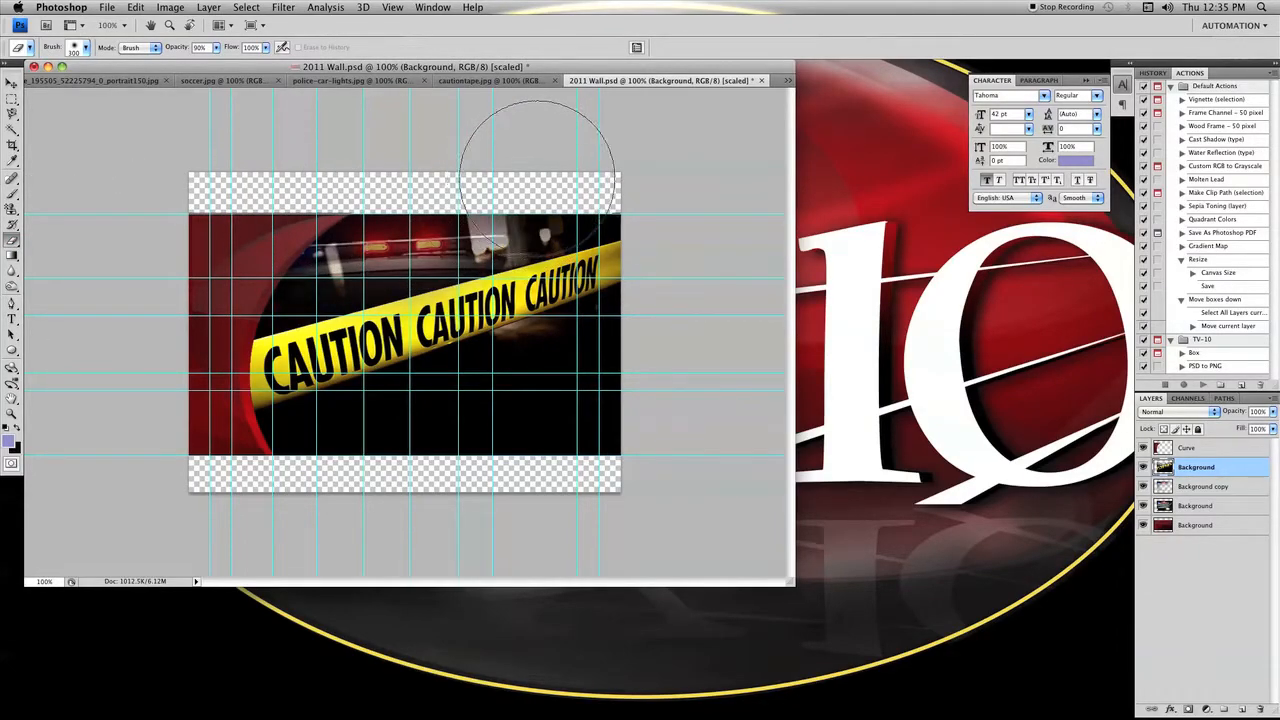
{"action": "mouse_move", "coordinate": [603, 406]}
{"action": "left_mouse_down"}
{"action": "mouse_move", "coordinate": [576, 463]}
{"action": "mouse_move", "coordinate": [496, 483]}
{"action": "mouse_move", "coordinate": [331, 480]}
{"action": "mouse_move", "coordinate": [426, 468]}
{"action": "mouse_move", "coordinate": [628, 384]}
{"action": "left_mouse_up"}
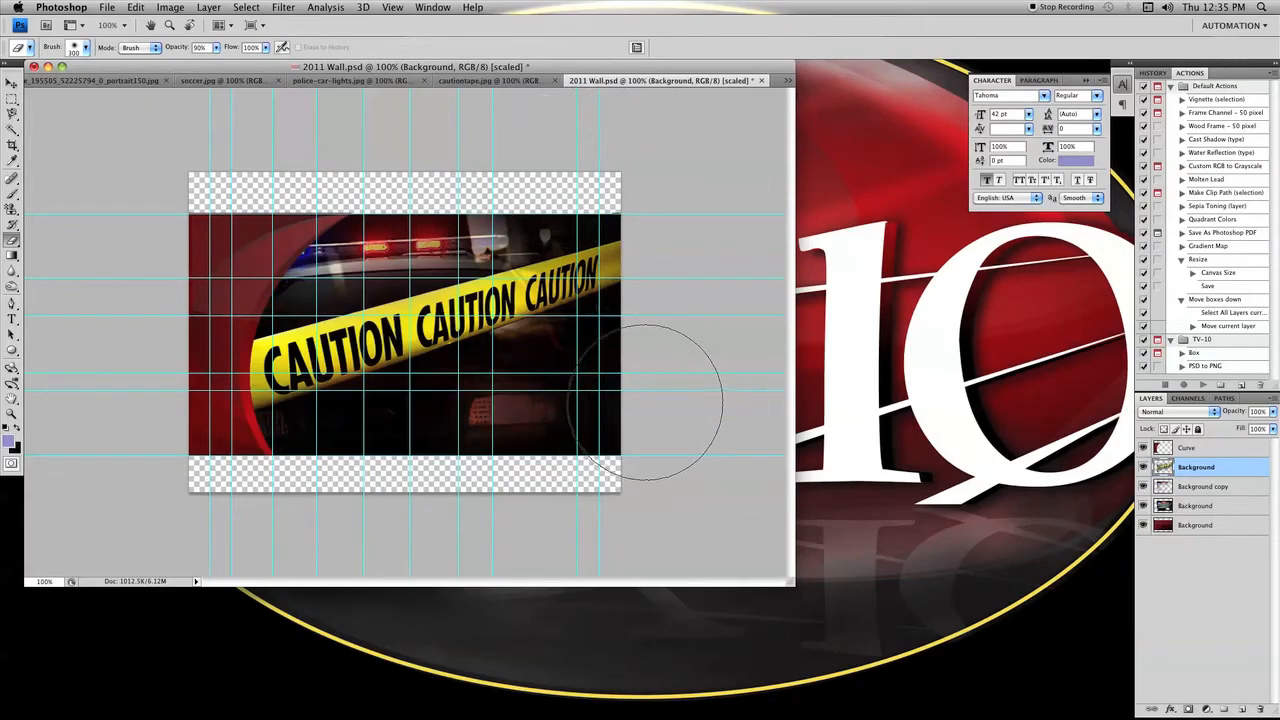
{"action": "mouse_move", "coordinate": [454, 475]}
{"action": "left_mouse_down"}
{"action": "mouse_move", "coordinate": [312, 486]}
{"action": "mouse_move", "coordinate": [504, 456]}
{"action": "mouse_move", "coordinate": [442, 455]}
{"action": "mouse_move", "coordinate": [566, 396]}
{"action": "left_mouse_up"}
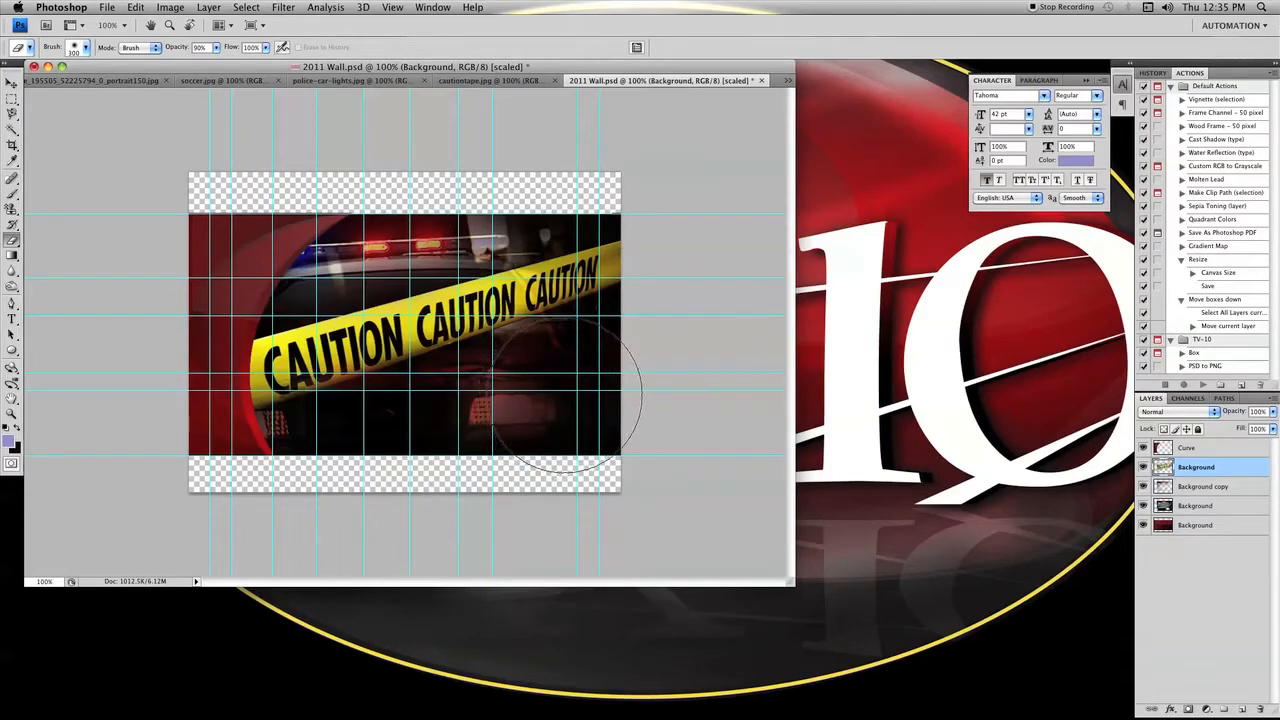
{"action": "mouse_move", "coordinate": [548, 172]}
{"action": "left_mouse_down"}
{"action": "mouse_move", "coordinate": [523, 143]}
{"action": "mouse_move", "coordinate": [496, 182]}
{"action": "mouse_move", "coordinate": [457, 176]}
{"action": "mouse_move", "coordinate": [537, 168]}
{"action": "mouse_move", "coordinate": [509, 130]}
{"action": "mouse_move", "coordinate": [565, 166]}
{"action": "mouse_move", "coordinate": [471, 137]}
{"action": "mouse_move", "coordinate": [386, 149]}
{"action": "mouse_move", "coordinate": [437, 181]}
{"action": "mouse_move", "coordinate": [326, 224]}
{"action": "left_mouse_up"}
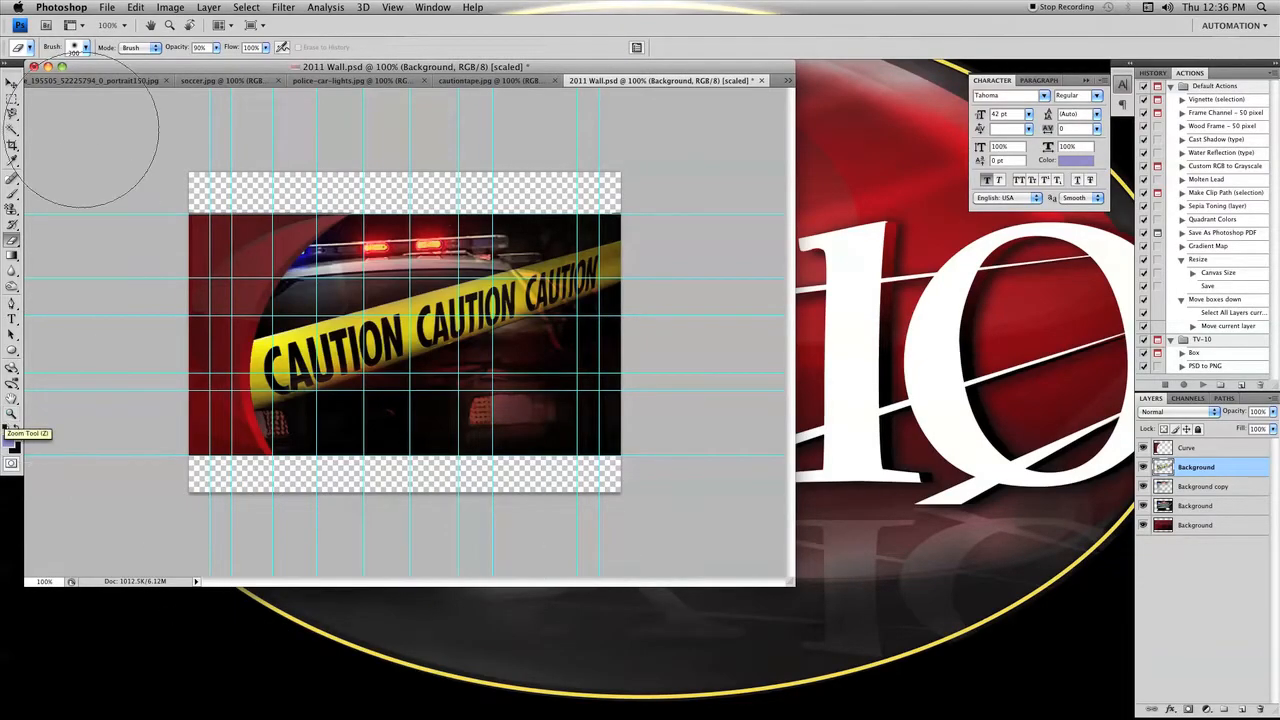
{"action": "left_click", "coordinate": [12, 83]}
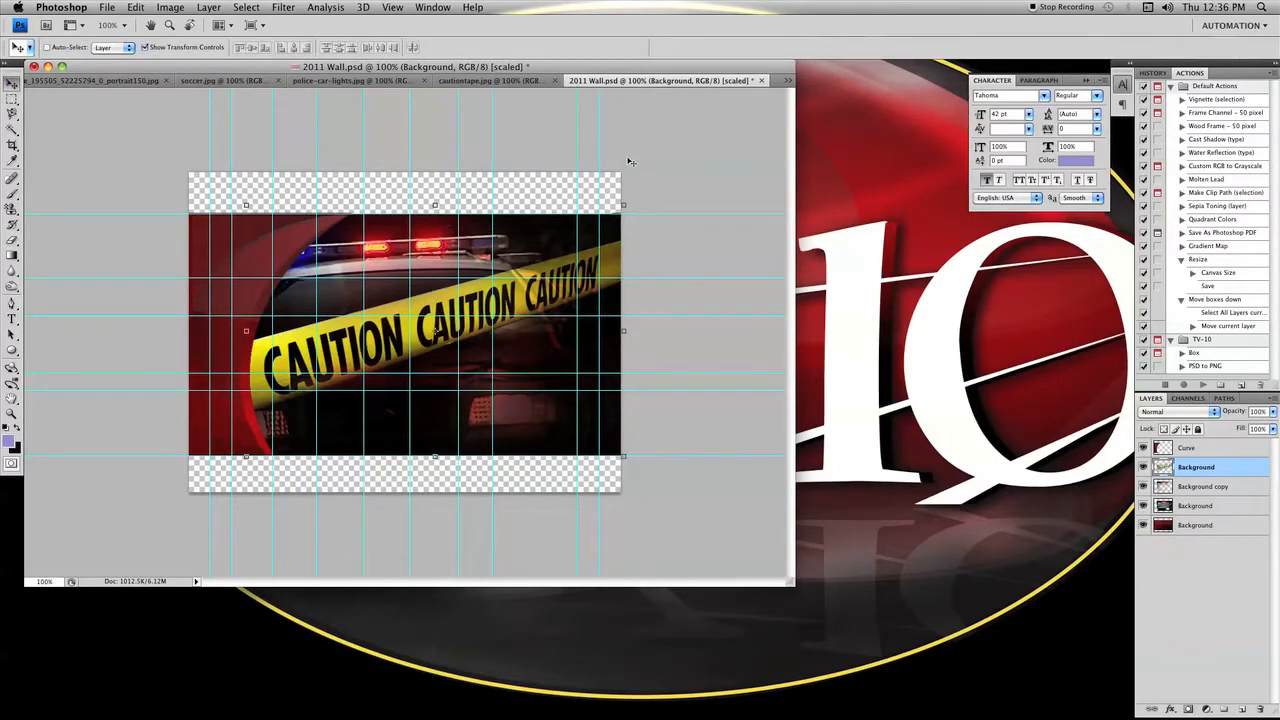
Save the wall graphic as PoliceWall.psd in the YYMMDD folder on the shared deko computer, with maximum compatibility.
{"action": "left_click", "coordinate": [110, 9]}
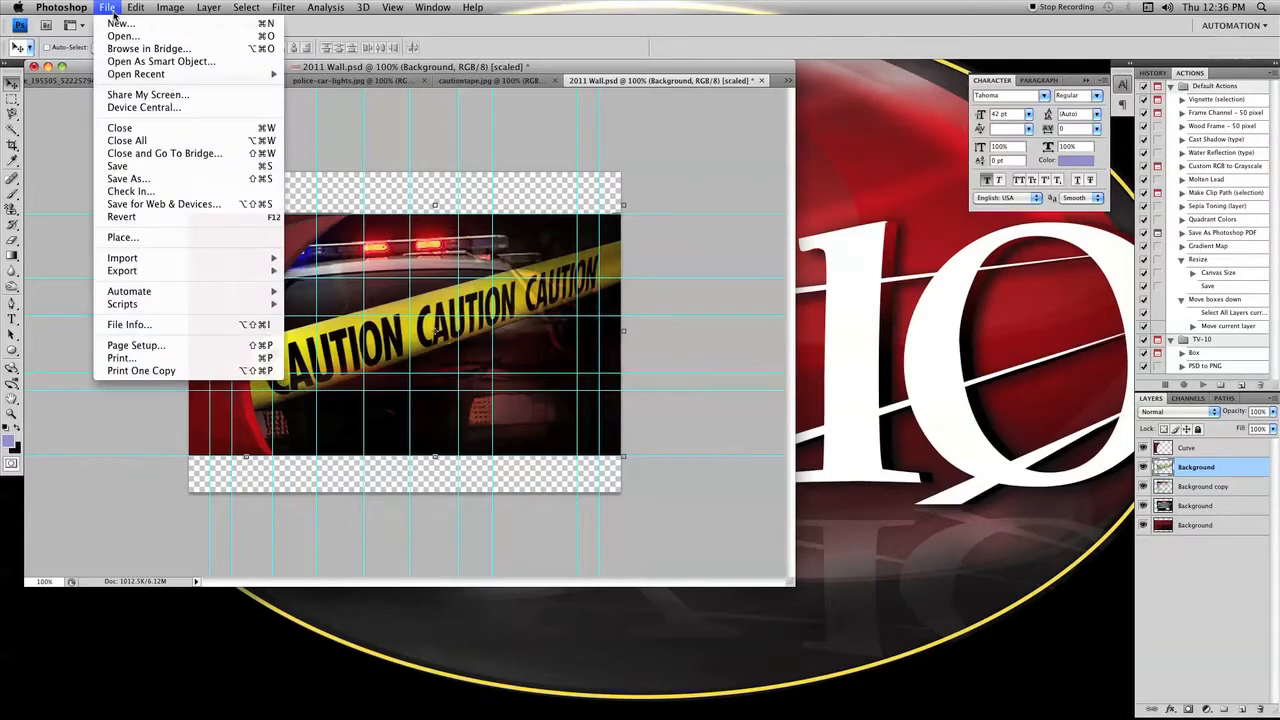
{"action": "left_click", "coordinate": [143, 181]}
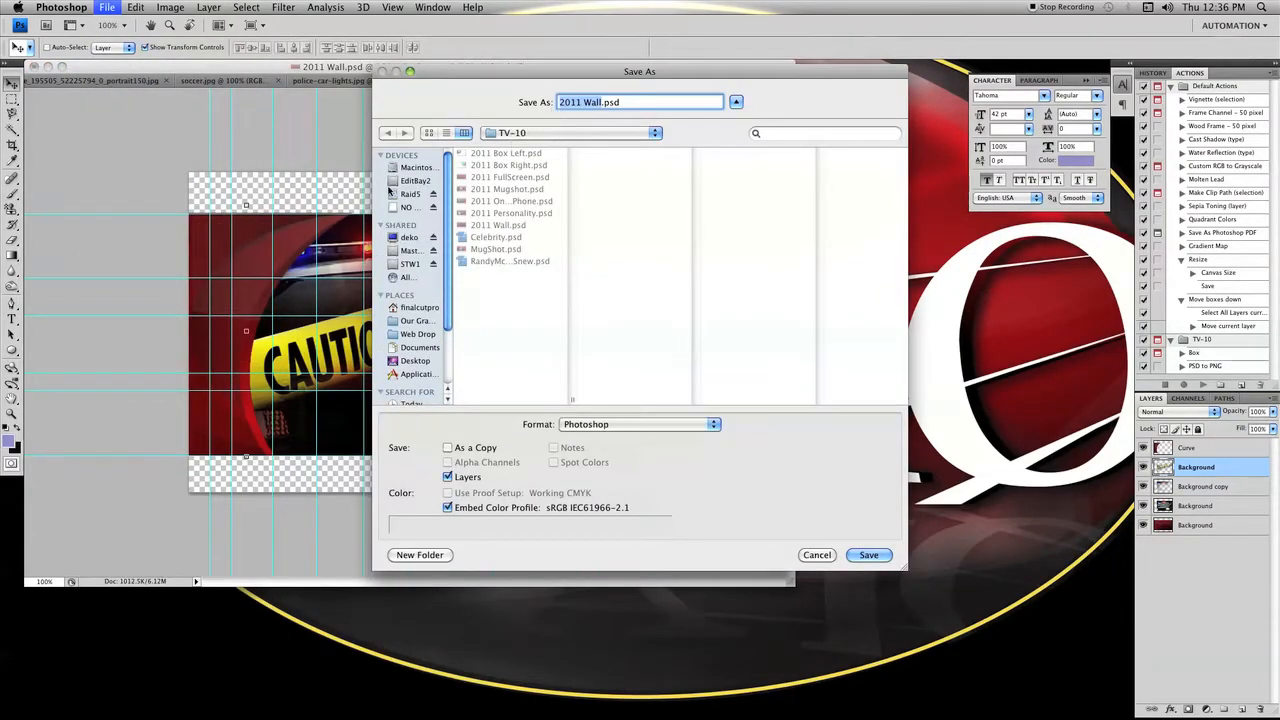
{"action": "left_click", "coordinate": [405, 238]}
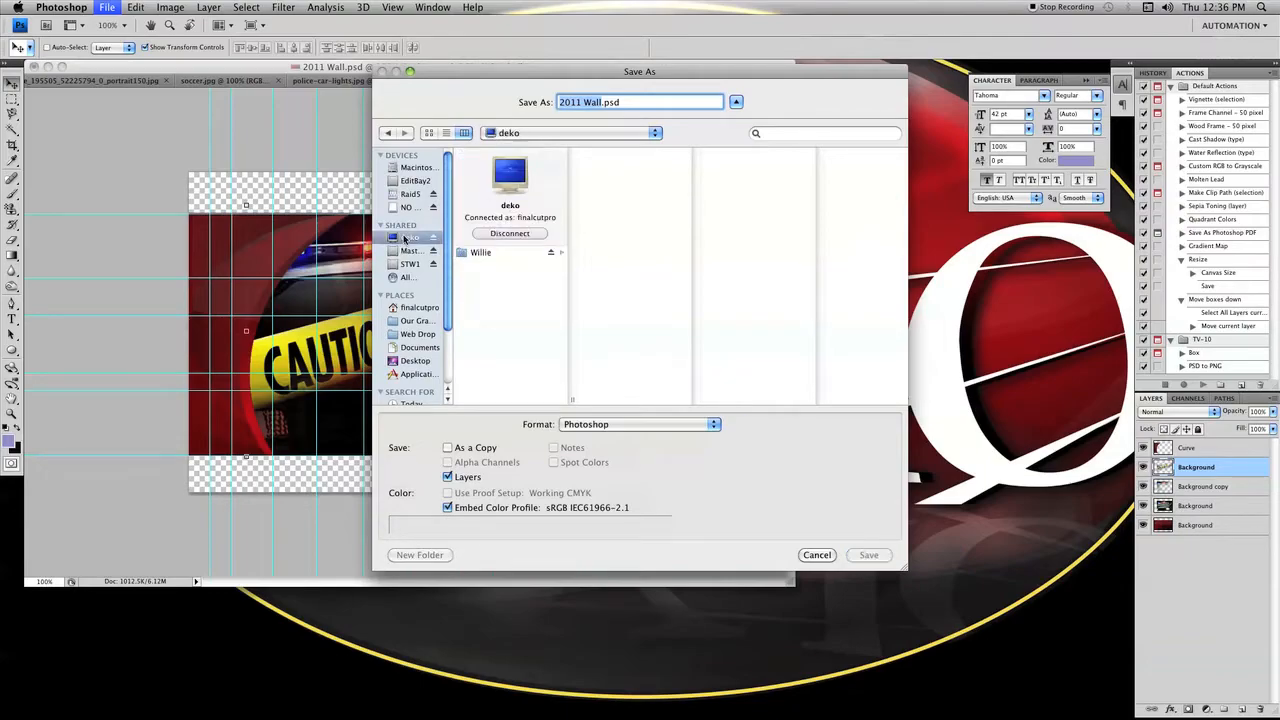
{"action": "left_click", "coordinate": [512, 255]}
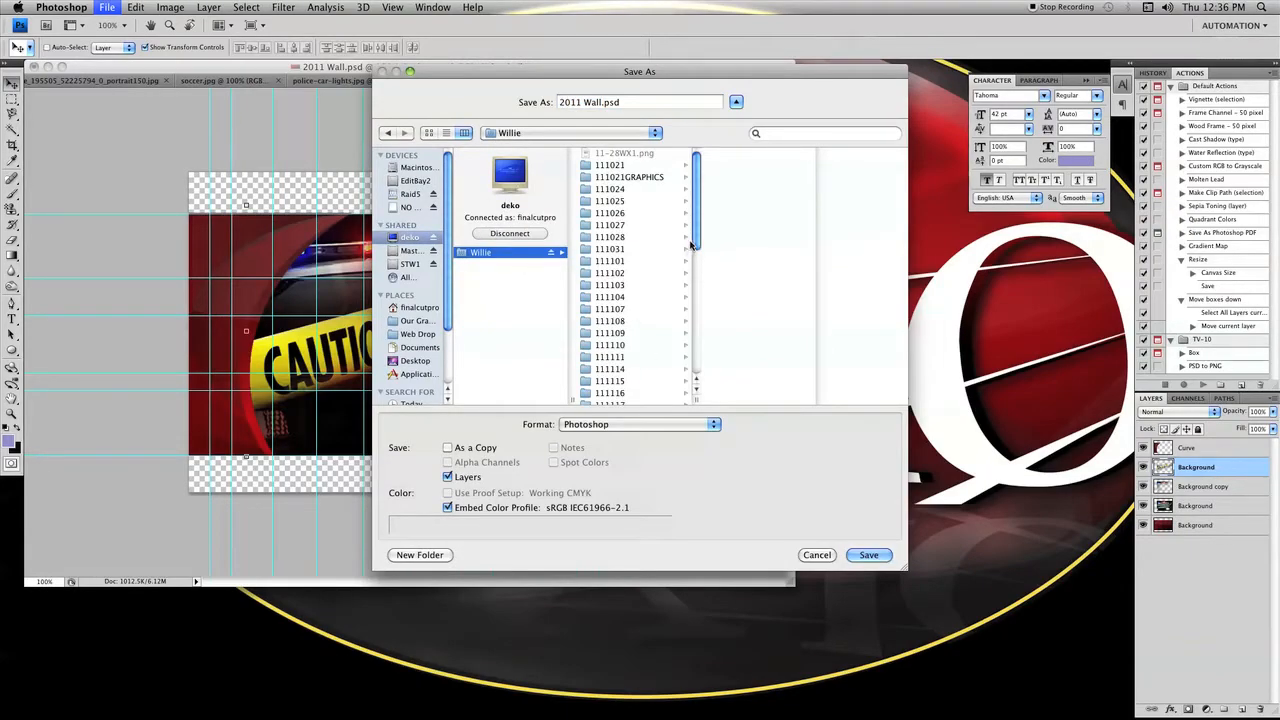
{"action": "left_click_drag", "start_coordinate": [696, 242], "coordinate": [708, 377]}
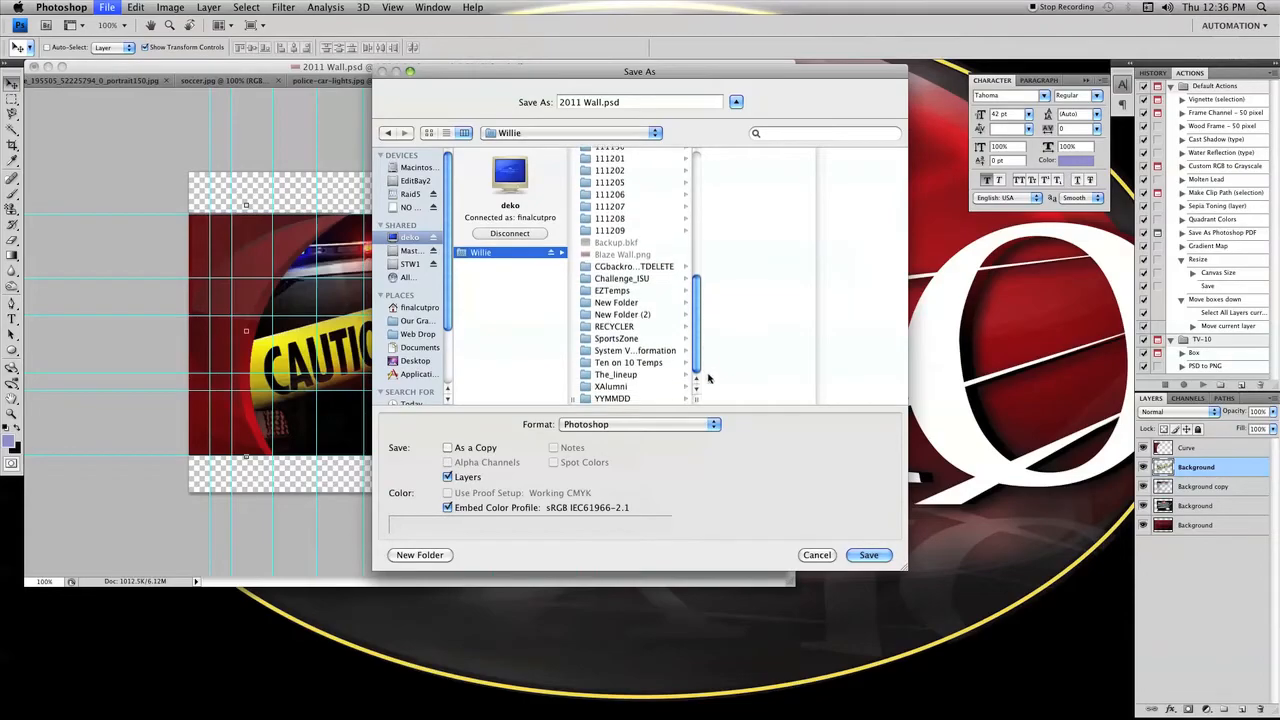
{"action": "left_click", "coordinate": [612, 397]}
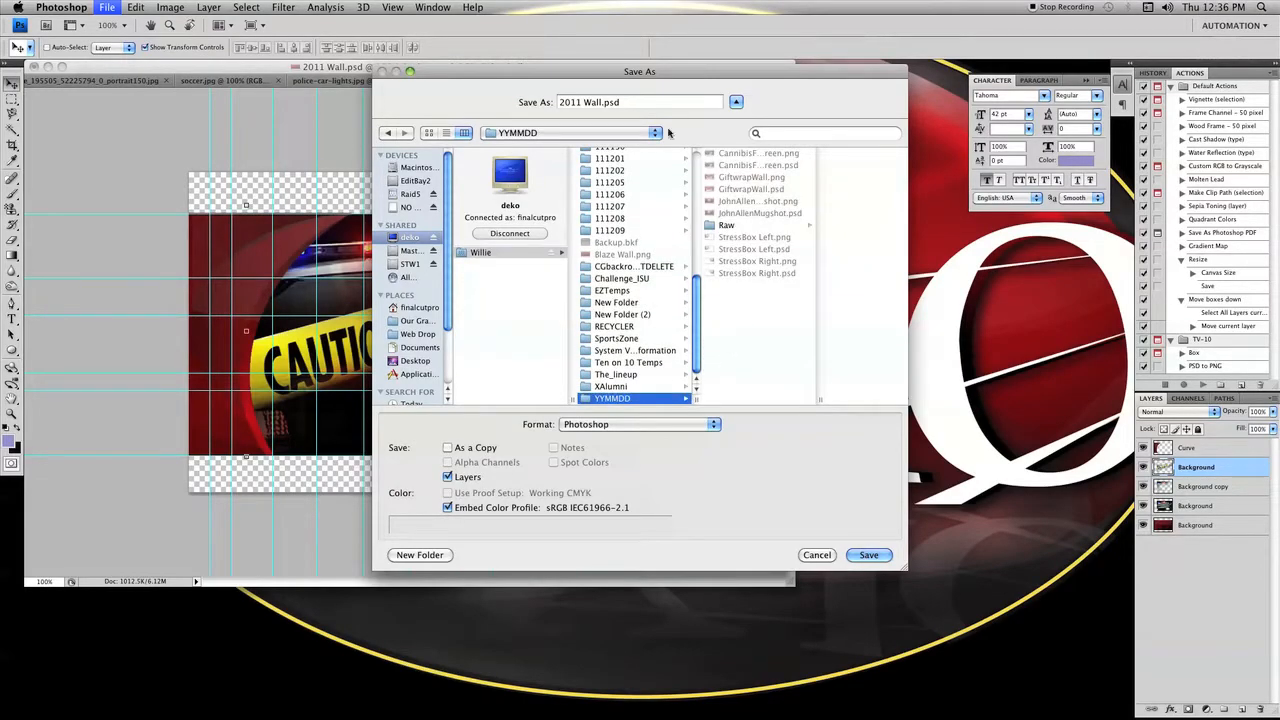
{"action": "left_click", "coordinate": [584, 102]}
{"action": "left_click_drag", "start_coordinate": [584, 102], "coordinate": [557, 102]}
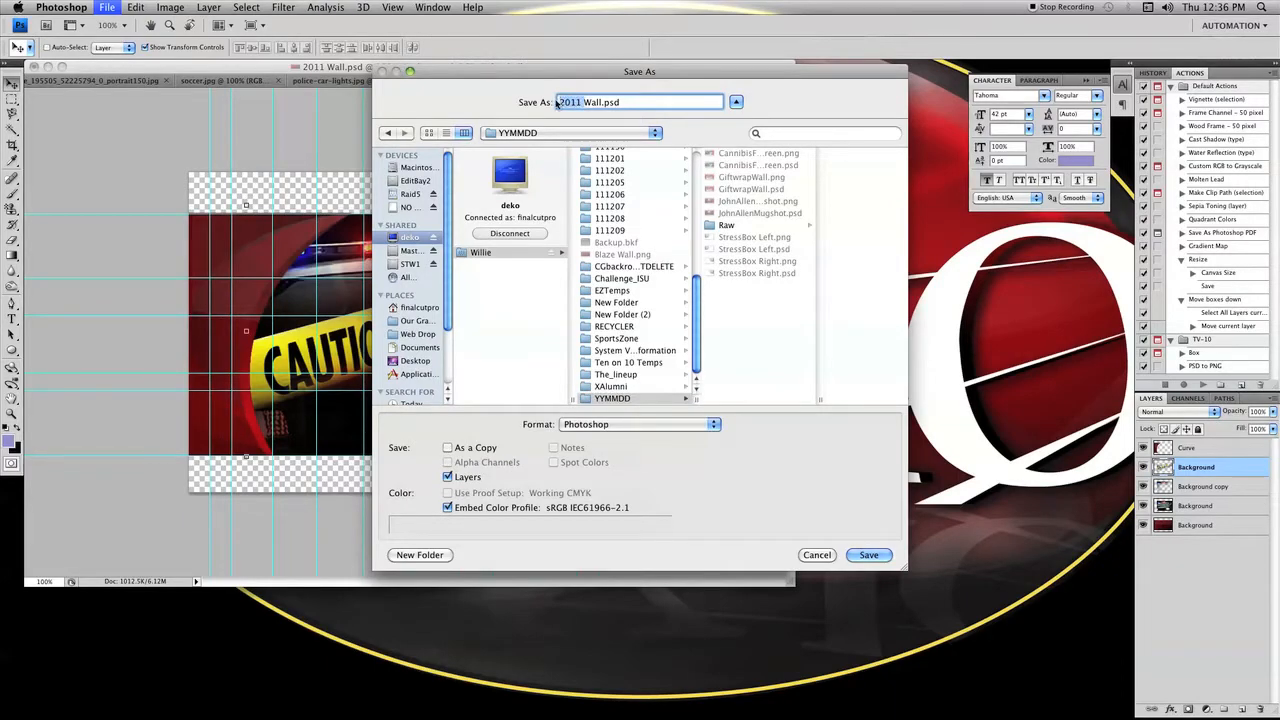
{"action": "type", "text": "Police"}
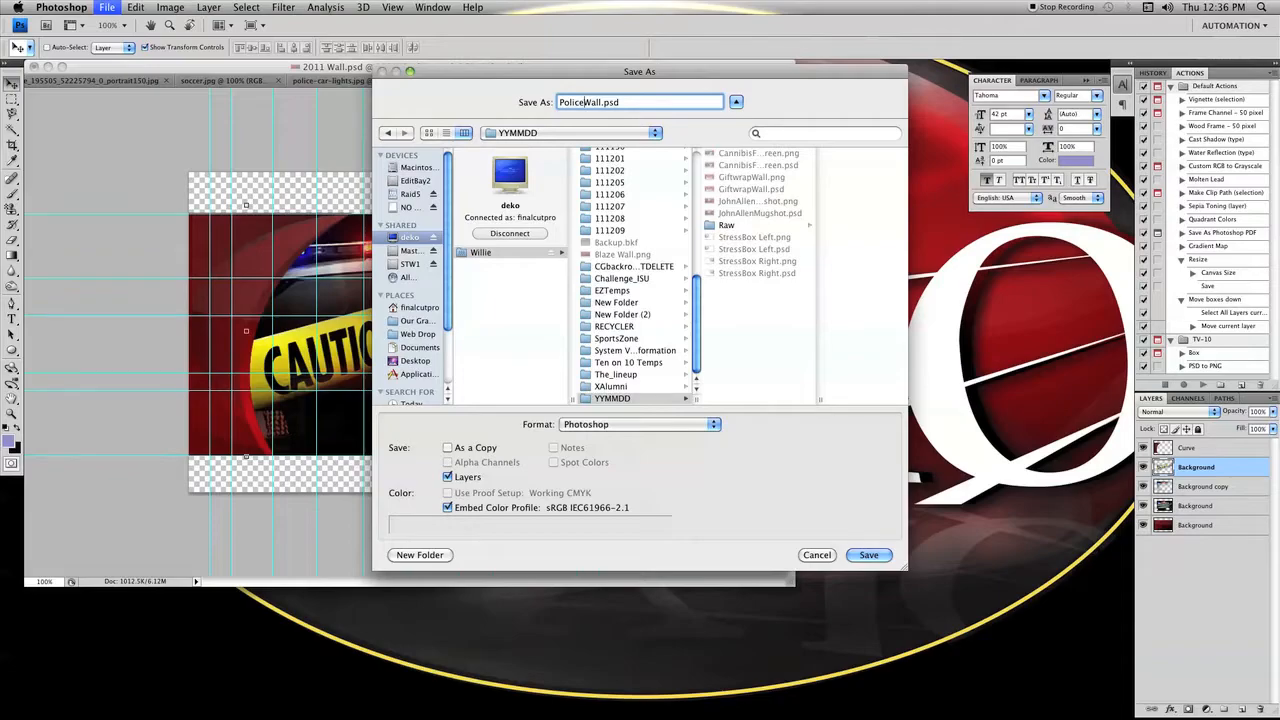
{"action": "left_click", "coordinate": [861, 555]}
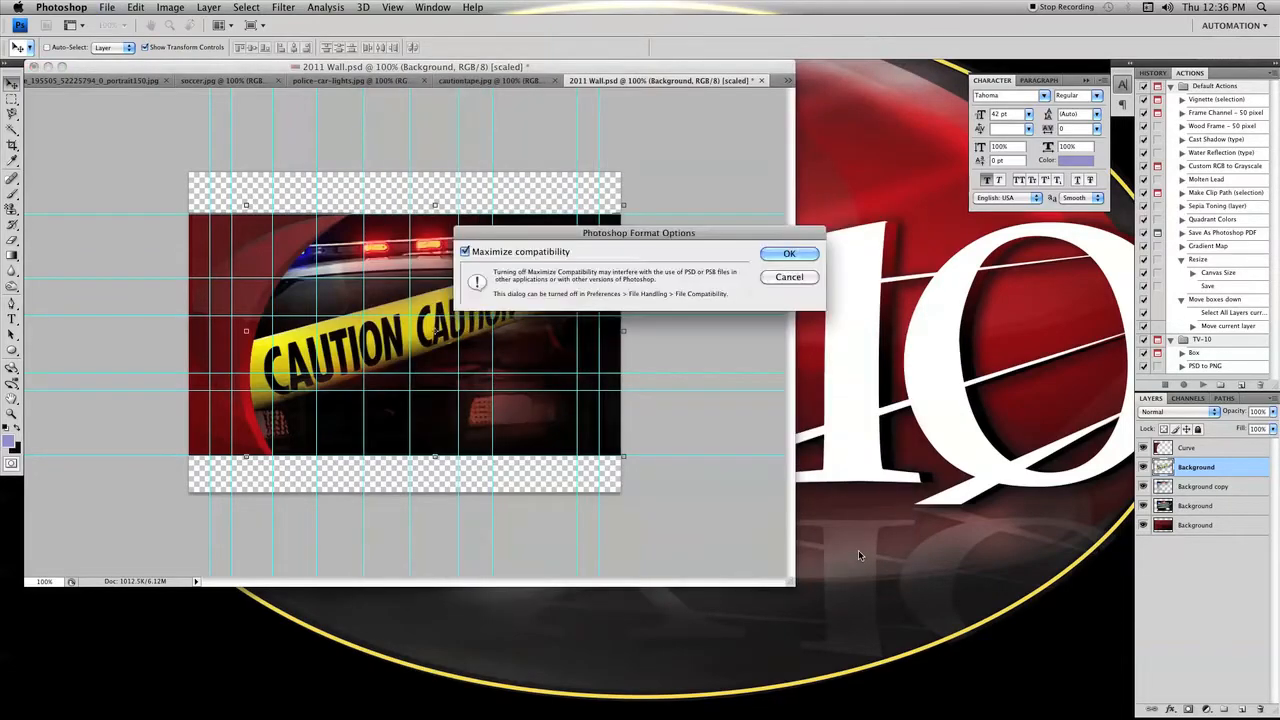
{"action": "left_click", "coordinate": [786, 253]}
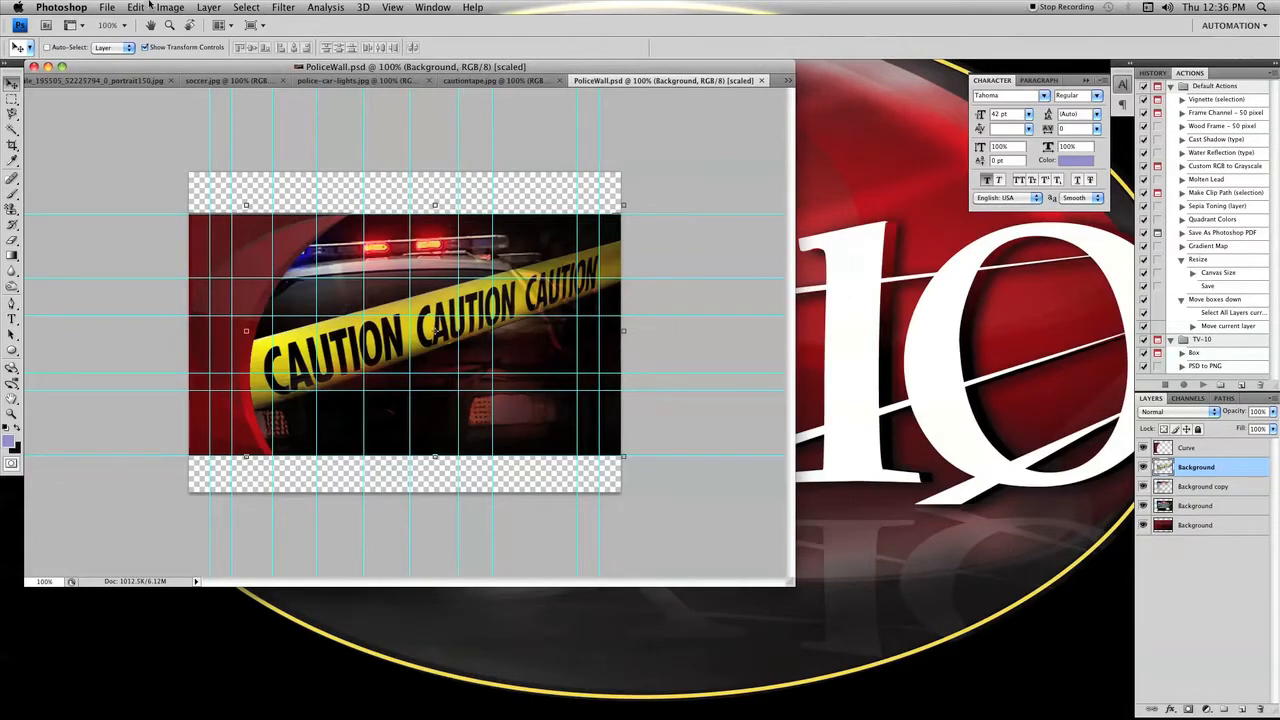
Save a PNG copy of the wall graphic as PoliceWall.png in the YYMMDD folder.
{"action": "left_click", "coordinate": [107, 7]}
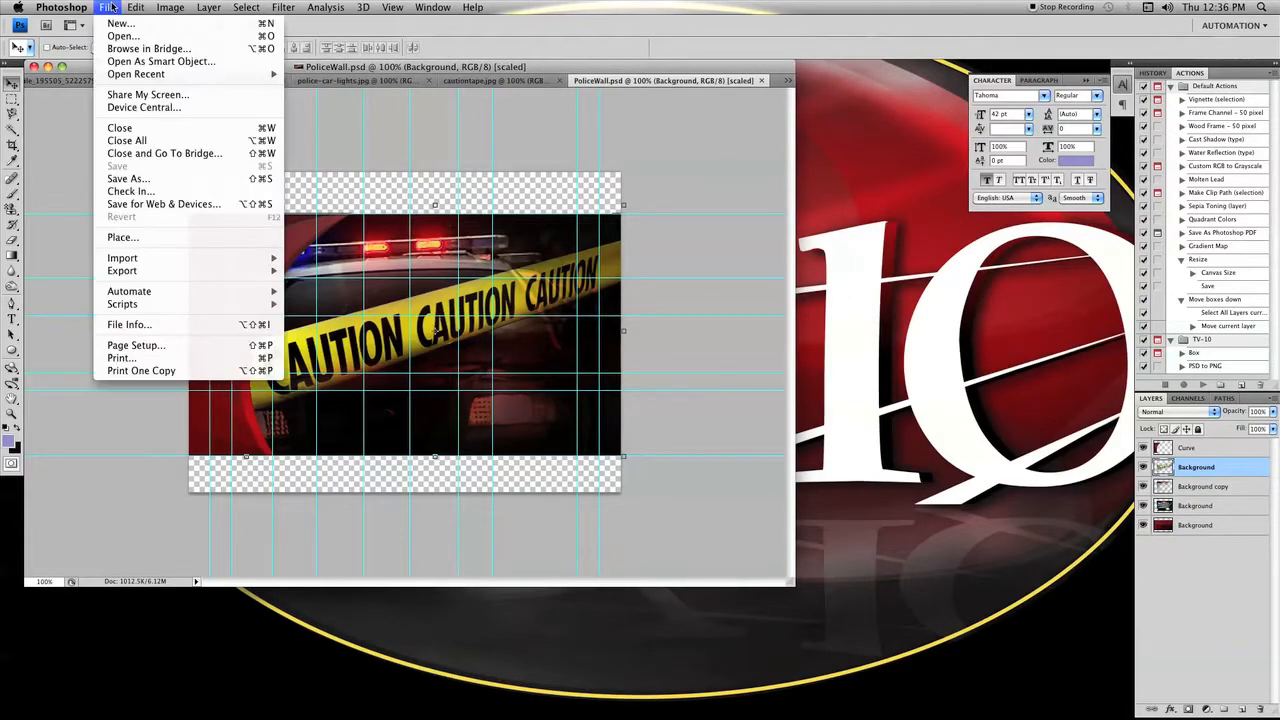
{"action": "left_click", "coordinate": [113, 179]}
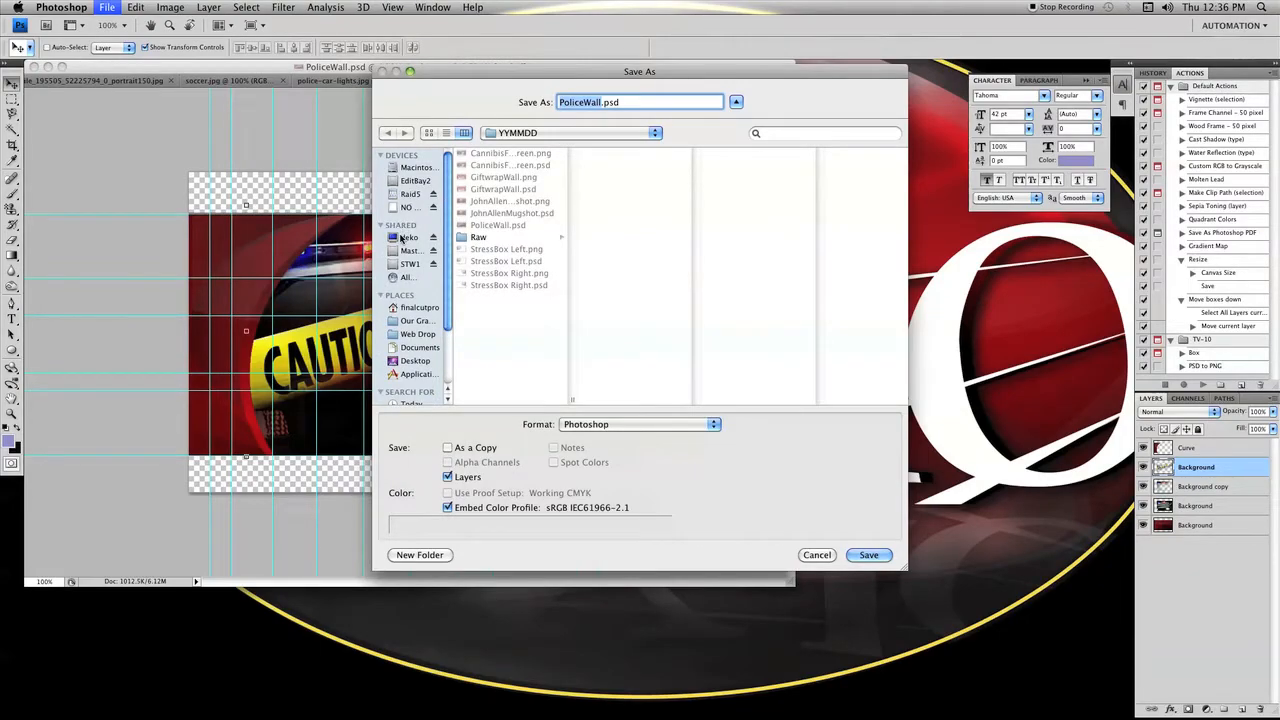
{"action": "left_click", "coordinate": [715, 425]}
{"action": "left_click", "coordinate": [640, 616]}
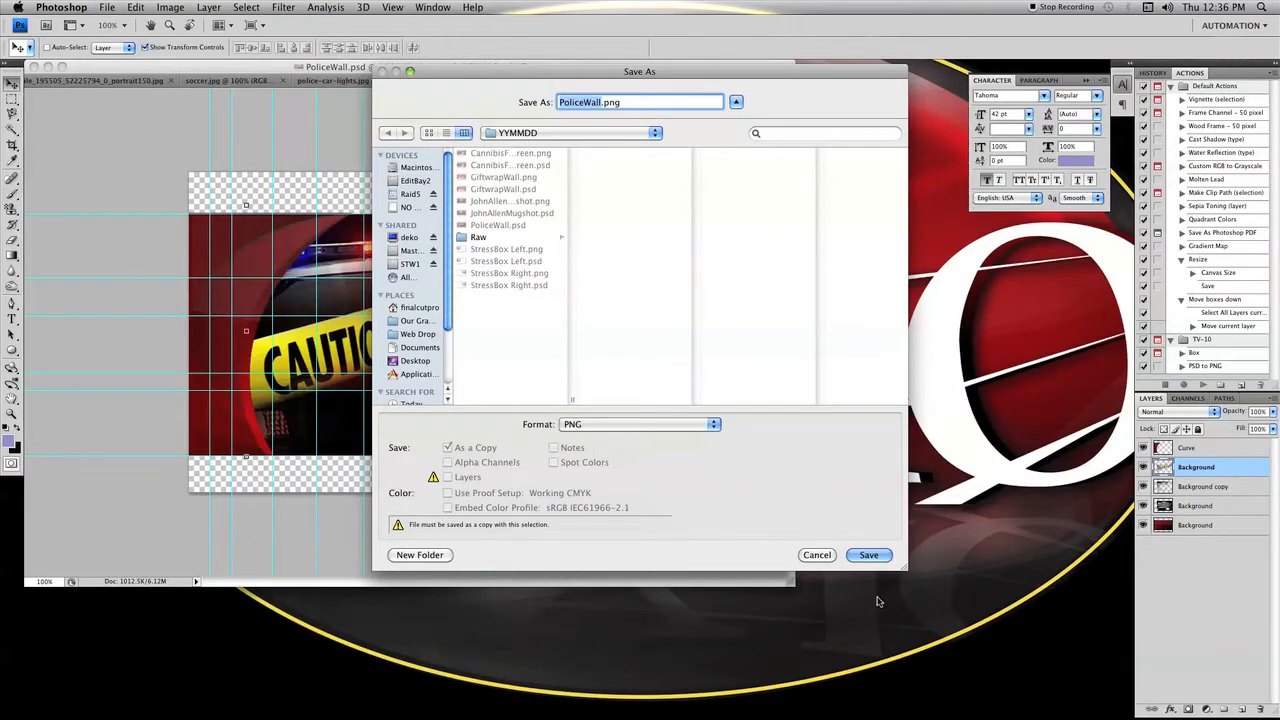
{"action": "left_click", "coordinate": [880, 556]}
{"action": "left_click", "coordinate": [678, 243]}
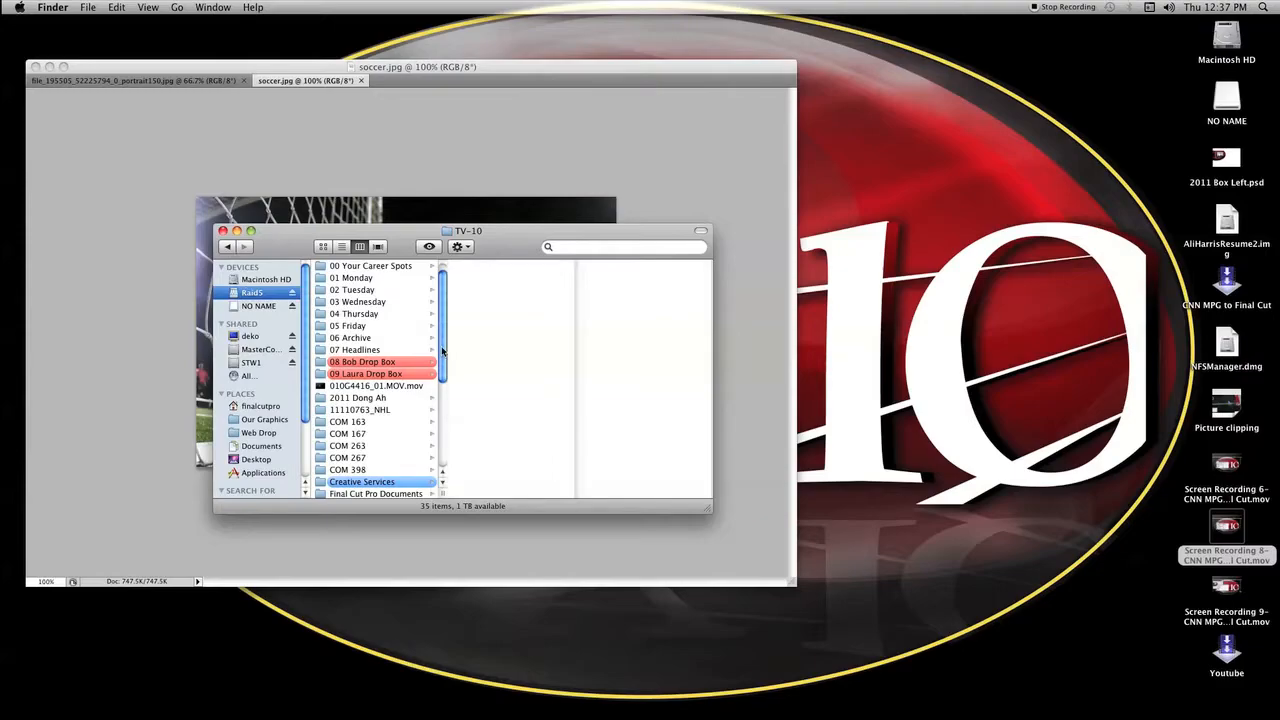
Open the 2011 Box Left.psd and 2011 Box Right.psd templates from Creative Services > Templates > TV-10 in Photoshop.
{"action": "left_click_drag", "start_coordinate": [443, 350], "coordinate": [431, 400]}
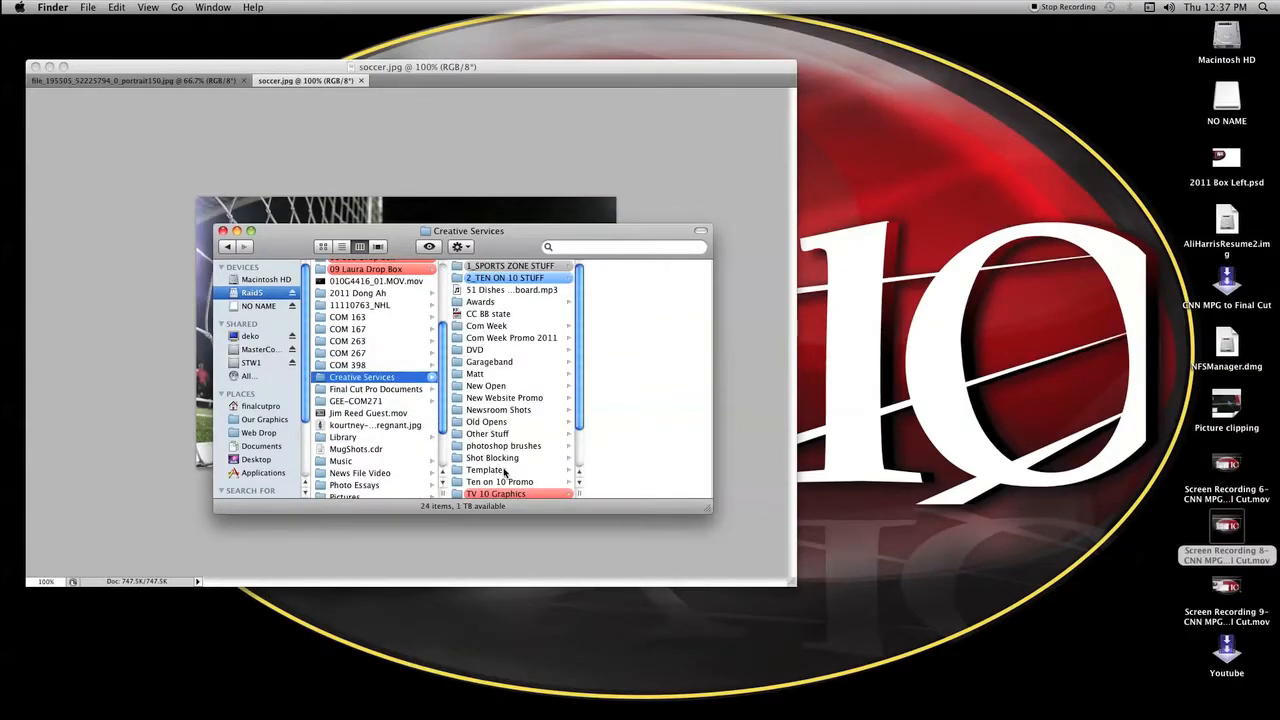
{"action": "left_click", "coordinate": [505, 471]}
{"action": "left_click", "coordinate": [645, 303]}
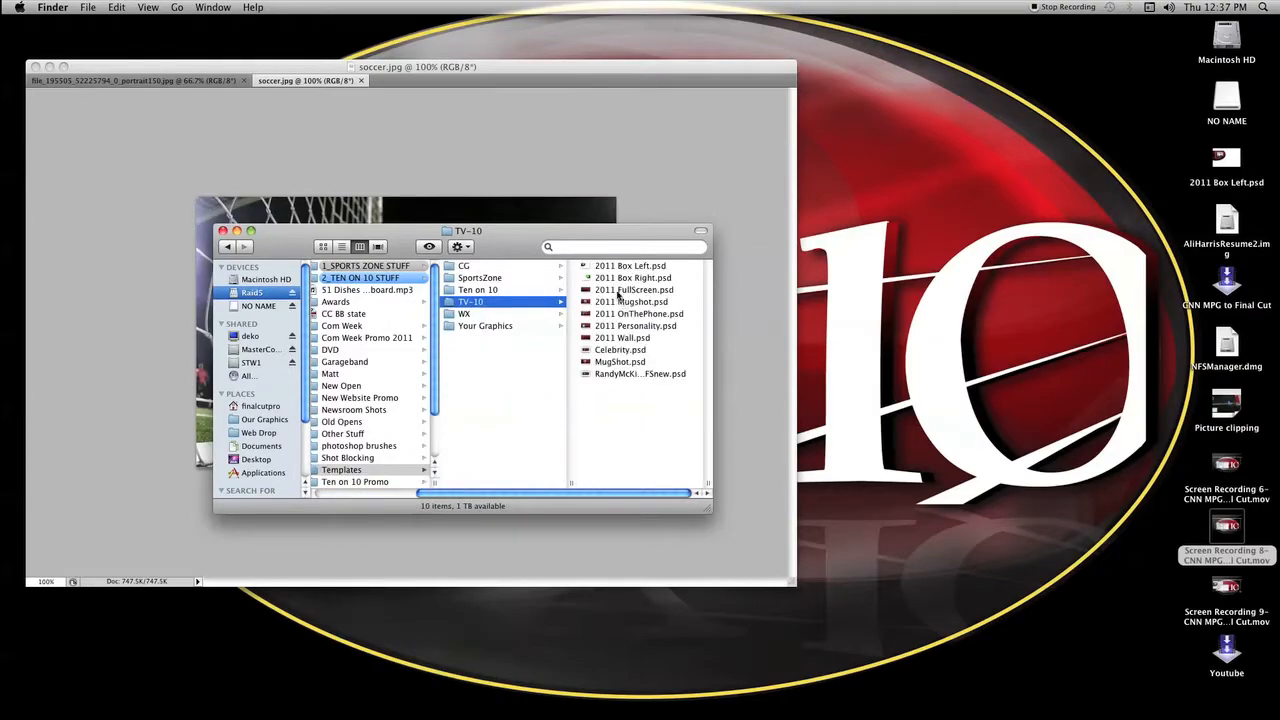
{"action": "left_click_drag", "start_coordinate": [607, 268], "coordinate": [472, 685]}
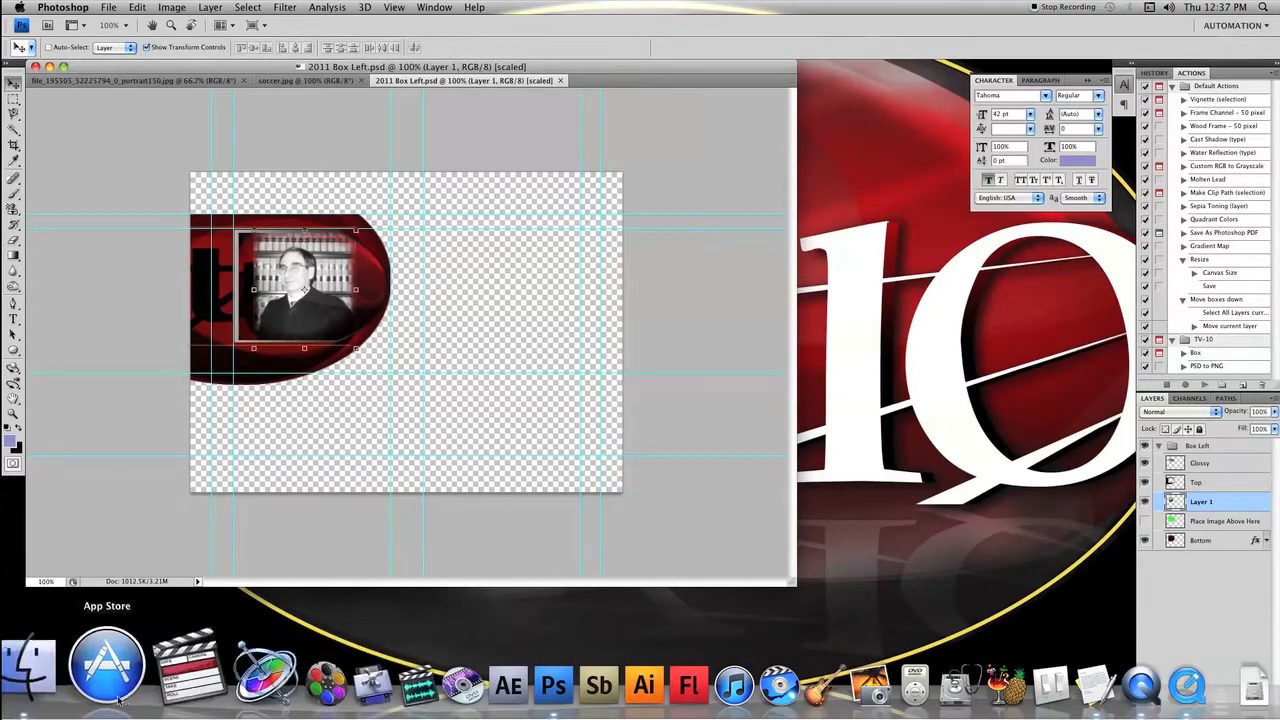
{"action": "left_click", "coordinate": [72, 677]}
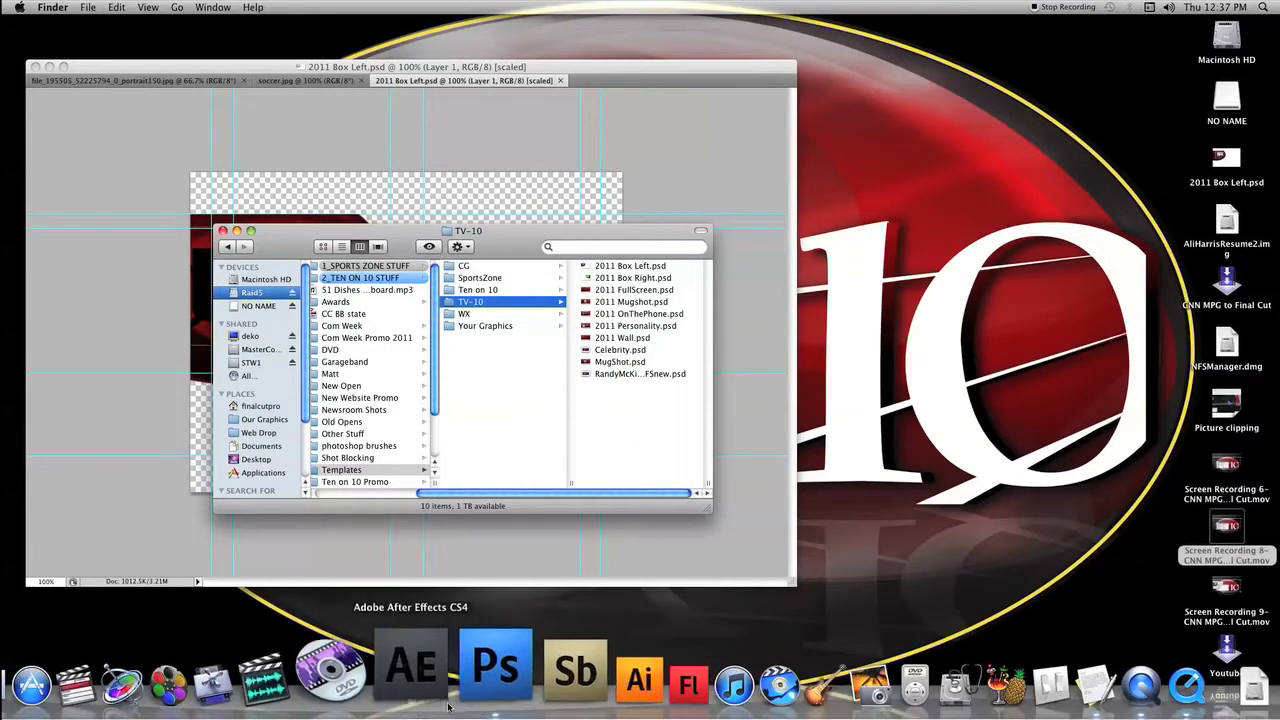
{"action": "left_click", "coordinate": [483, 668]}
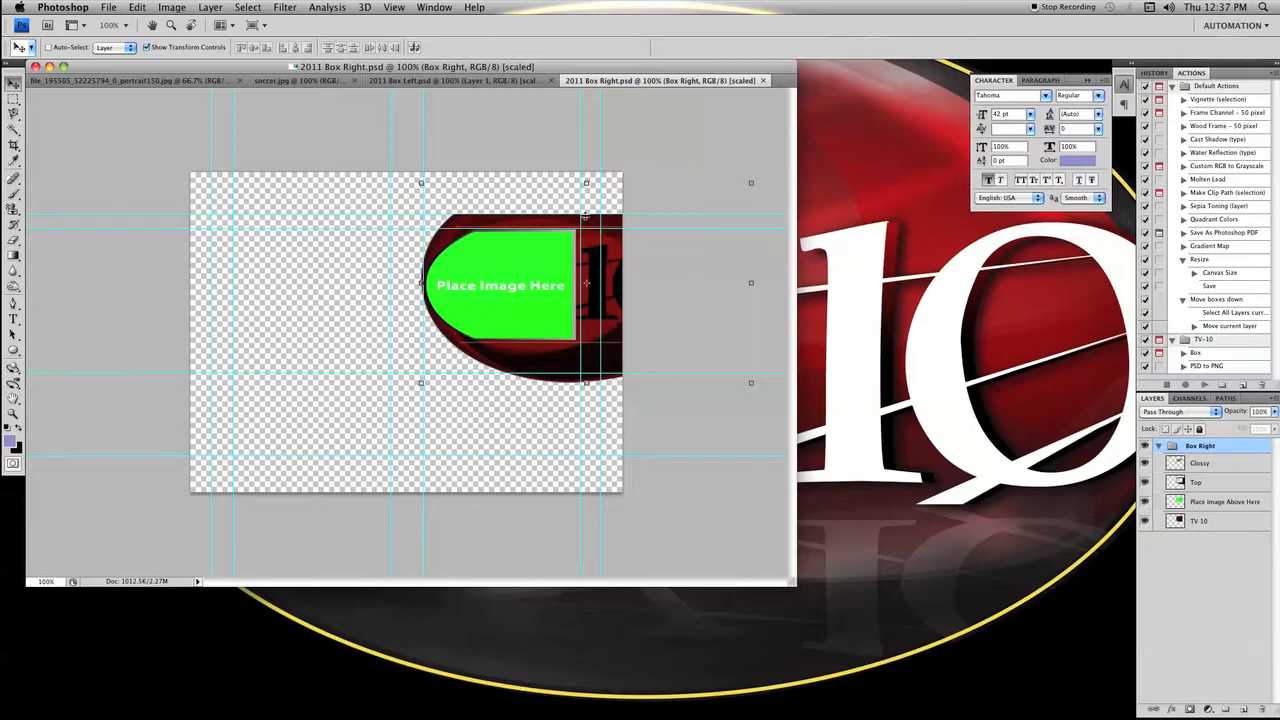
Duplicate the Background layer of soccer.jpg into 2011 Box Left.psd.
{"action": "left_click", "coordinate": [293, 82]}
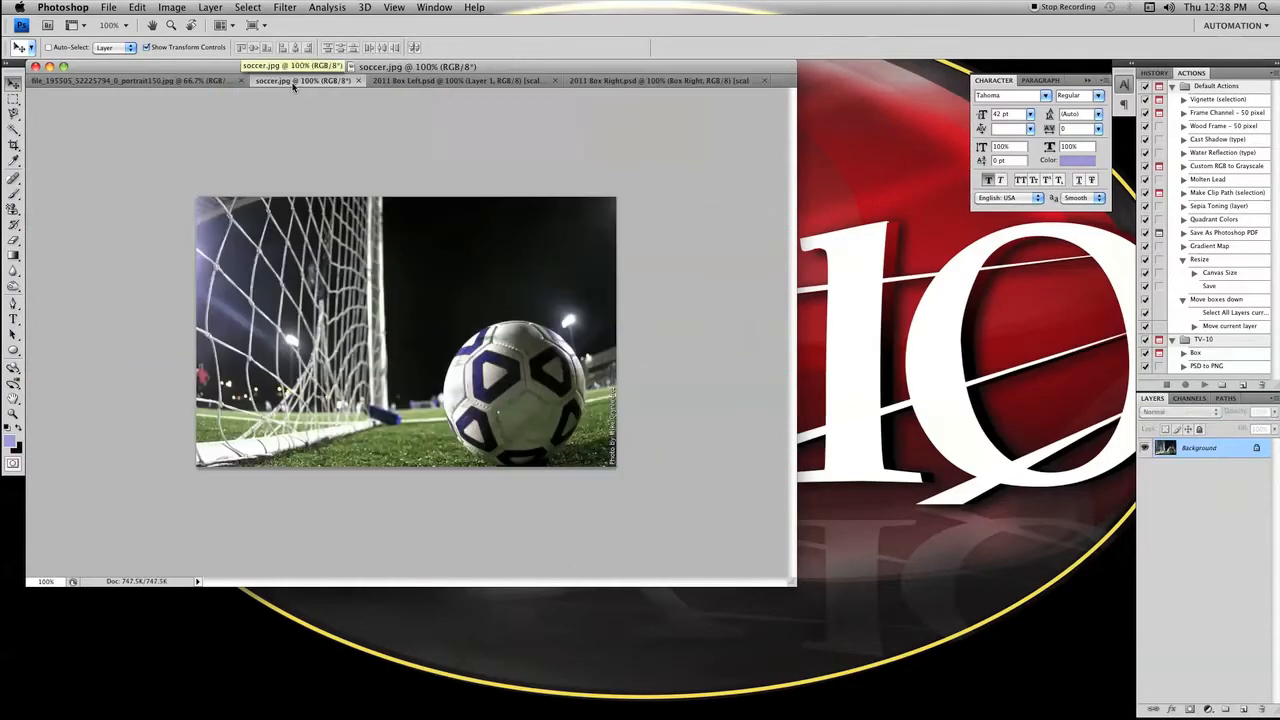
{"action": "right_click", "coordinate": [1208, 452]}
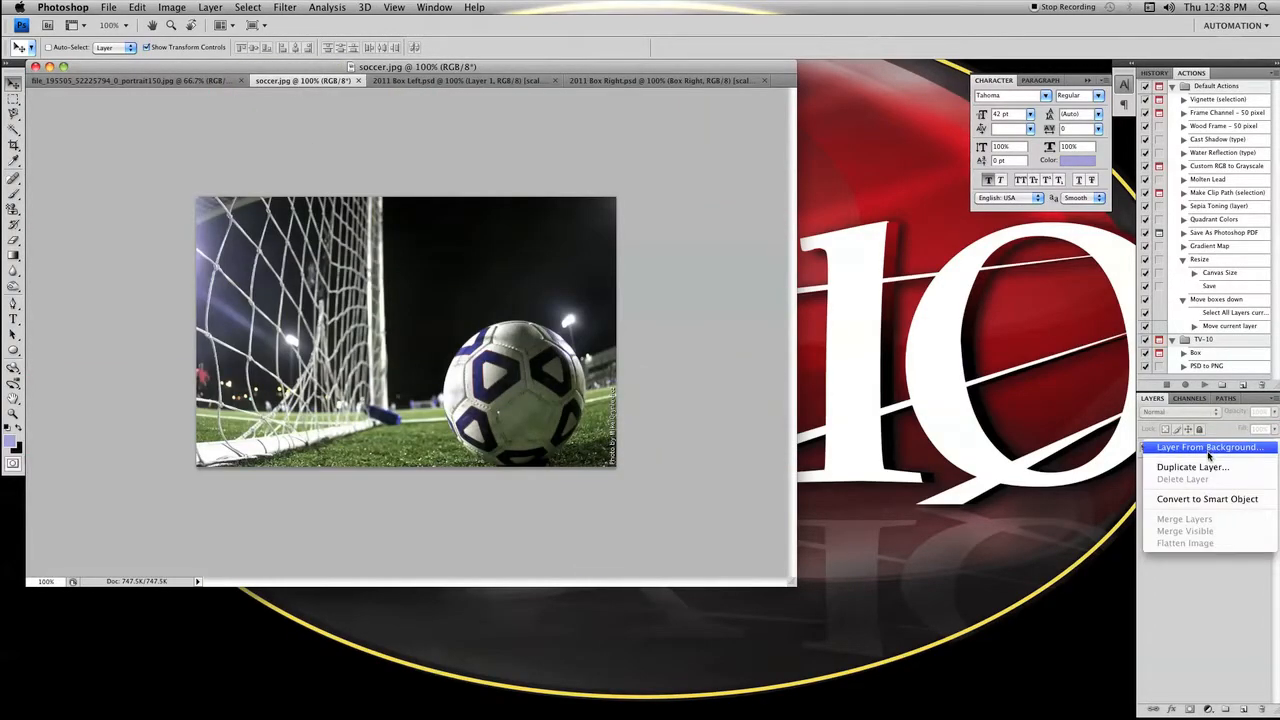
{"action": "left_click", "coordinate": [1200, 468]}
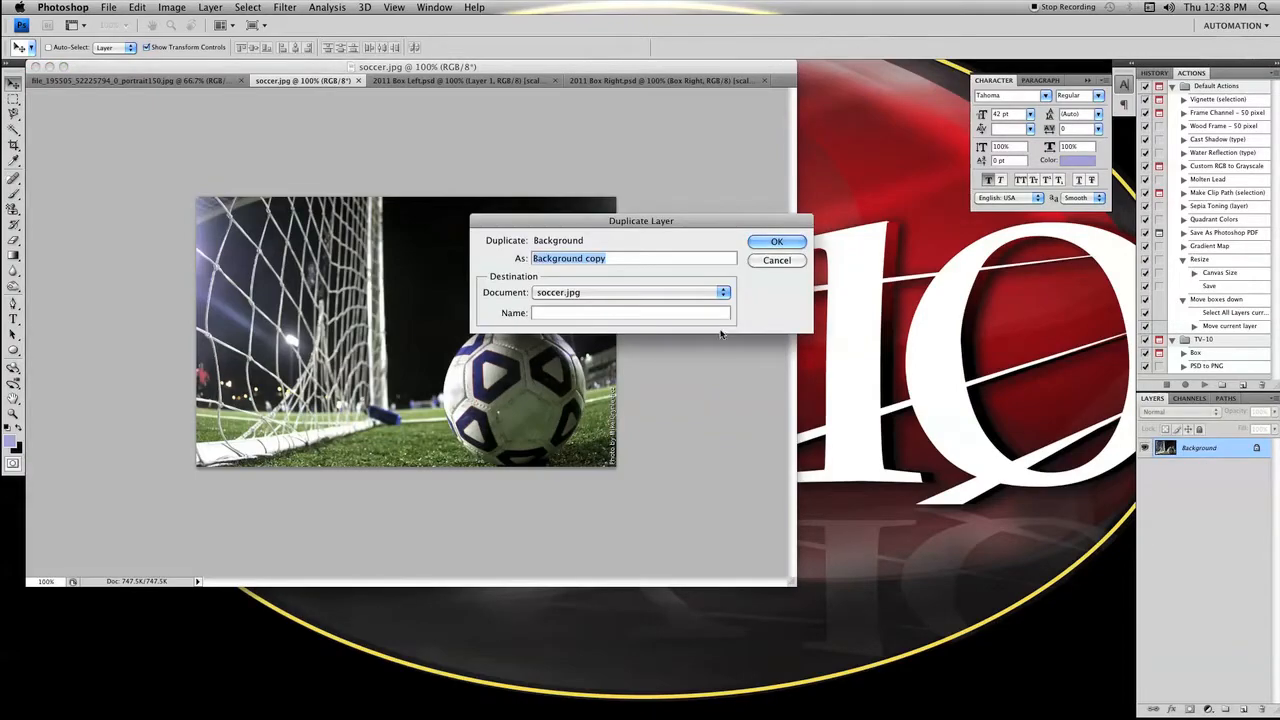
{"action": "left_click", "coordinate": [722, 293]}
{"action": "left_click", "coordinate": [714, 303]}
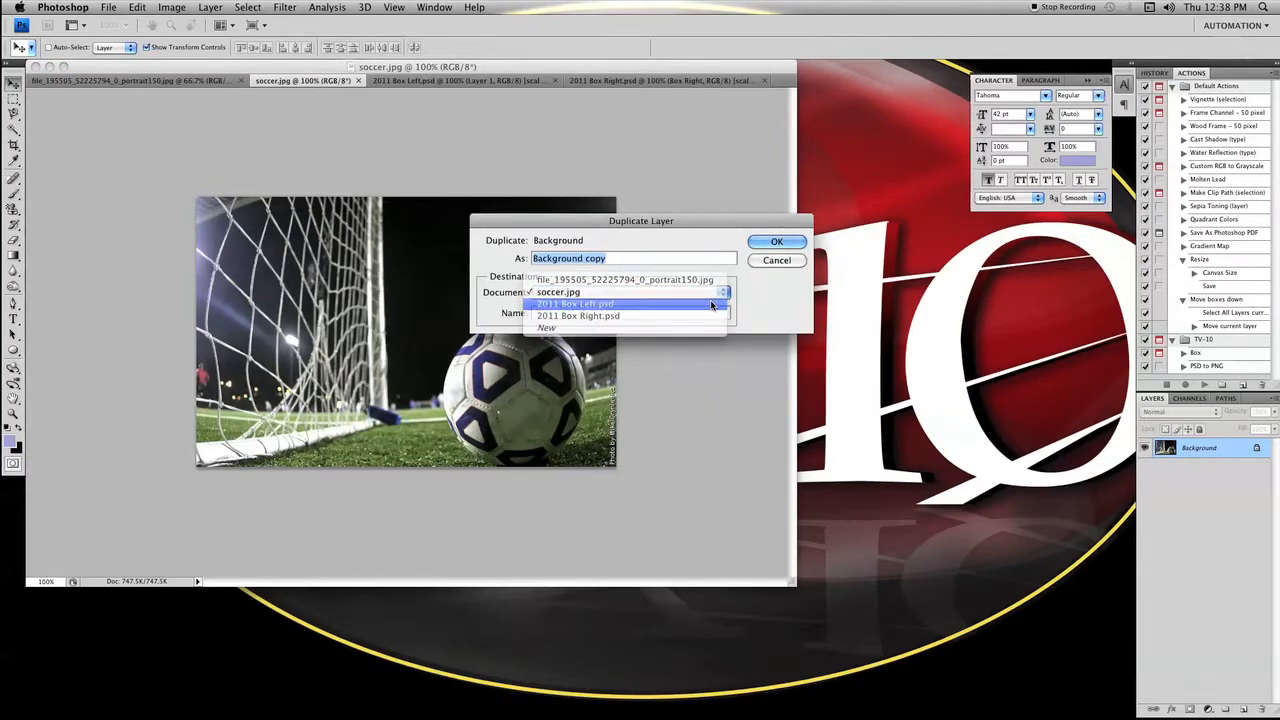
{"action": "left_click", "coordinate": [765, 242]}
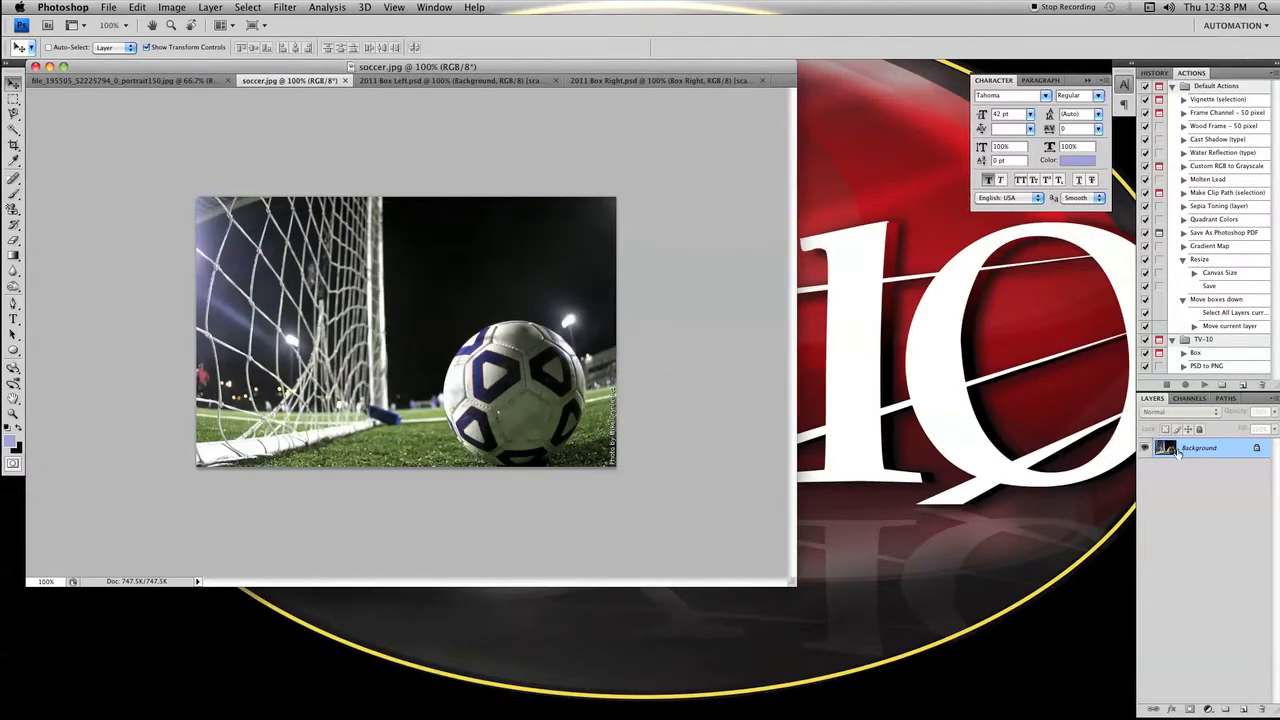
Duplicate the Background layer of soccer.jpg into 2011 Box Right.psd.
{"action": "right_click", "coordinate": [1178, 452]}
{"action": "left_click", "coordinate": [1196, 473]}
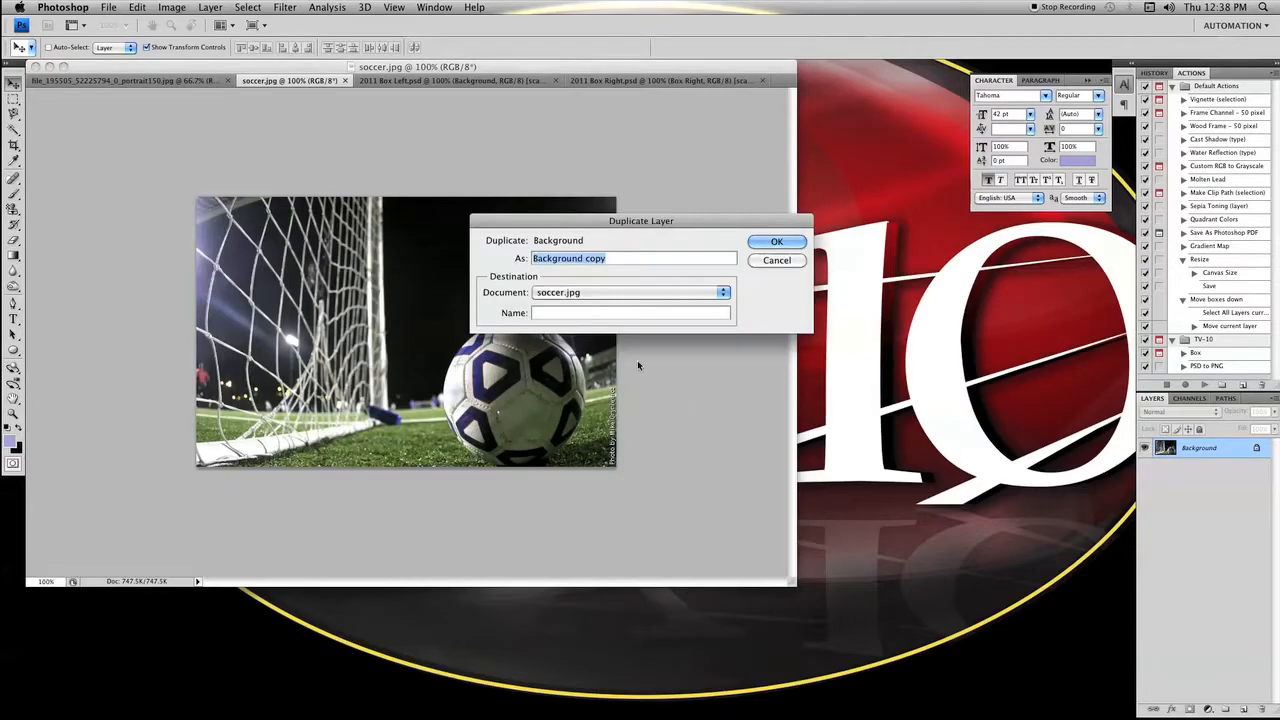
{"action": "left_click", "coordinate": [724, 292]}
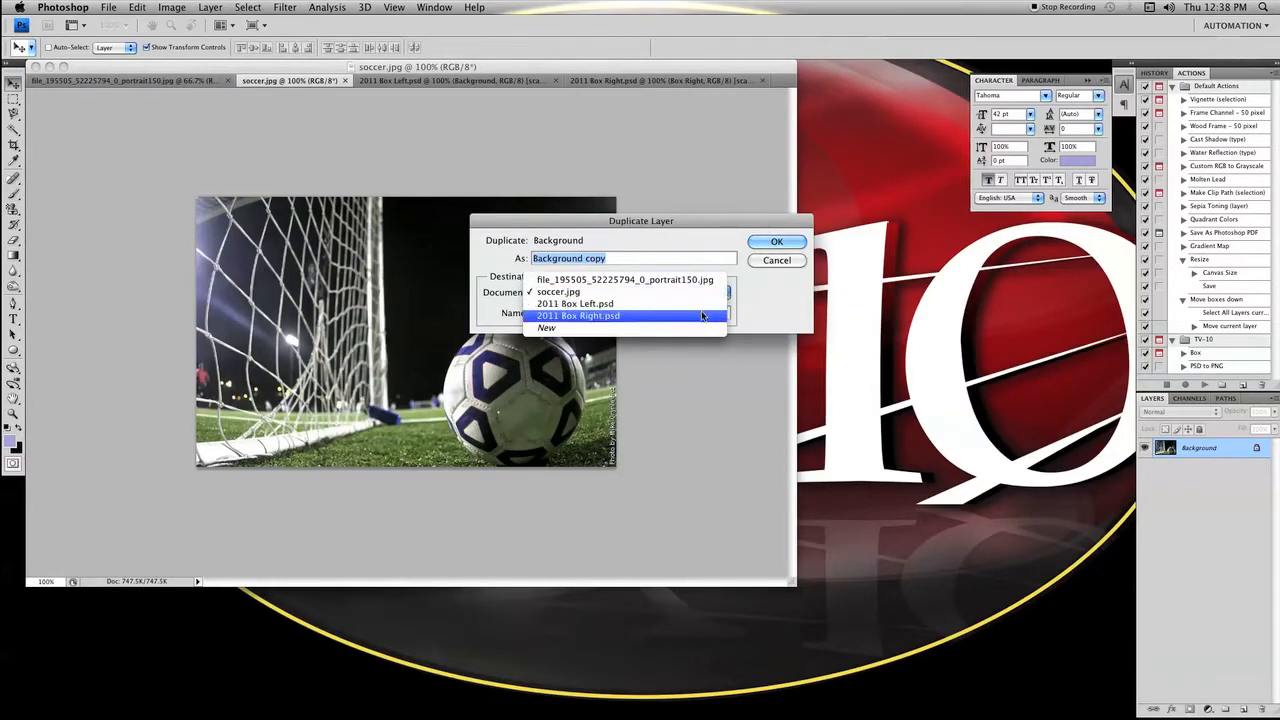
{"action": "left_click", "coordinate": [704, 326]}
{"action": "left_click", "coordinate": [776, 242]}
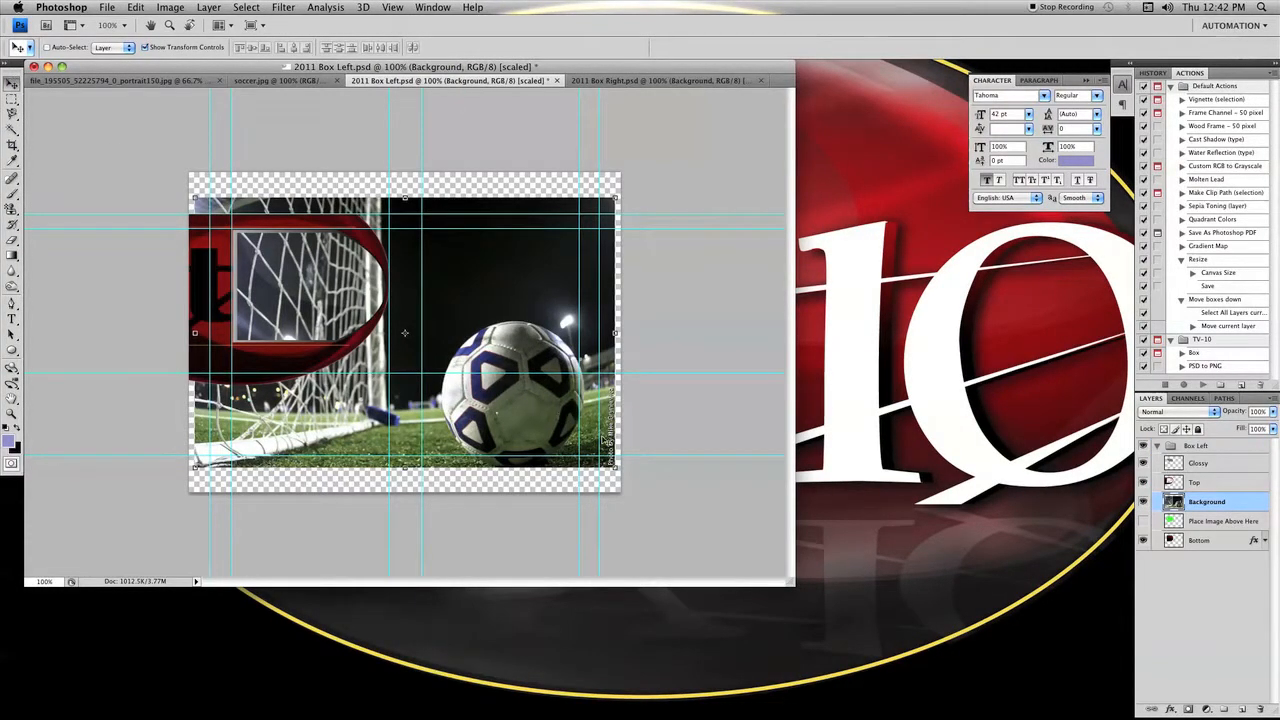
In 2011 Box Left.psd, scale the soccer picture to about 45% and position it so the ball and net fill the frame.
{"action": "left_click_drag", "start_coordinate": [613, 466], "coordinate": [371, 357]}
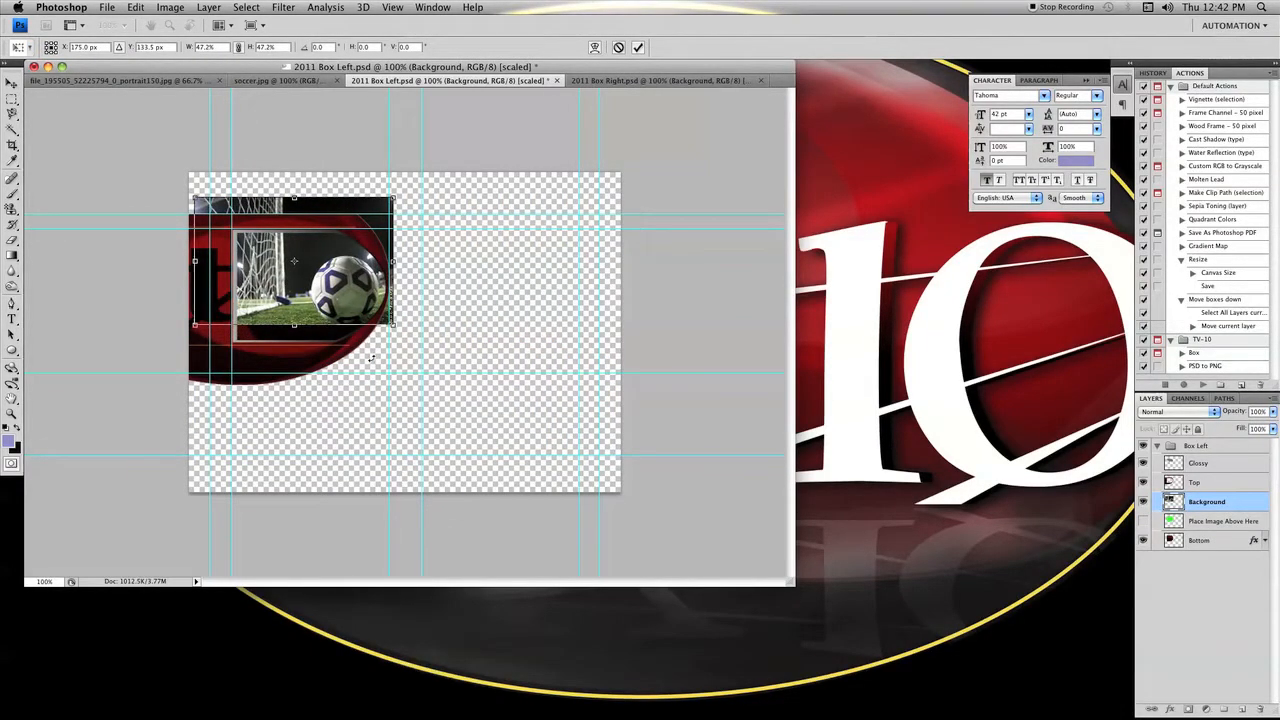
{"action": "left_click_drag", "start_coordinate": [347, 270], "coordinate": [350, 285]}
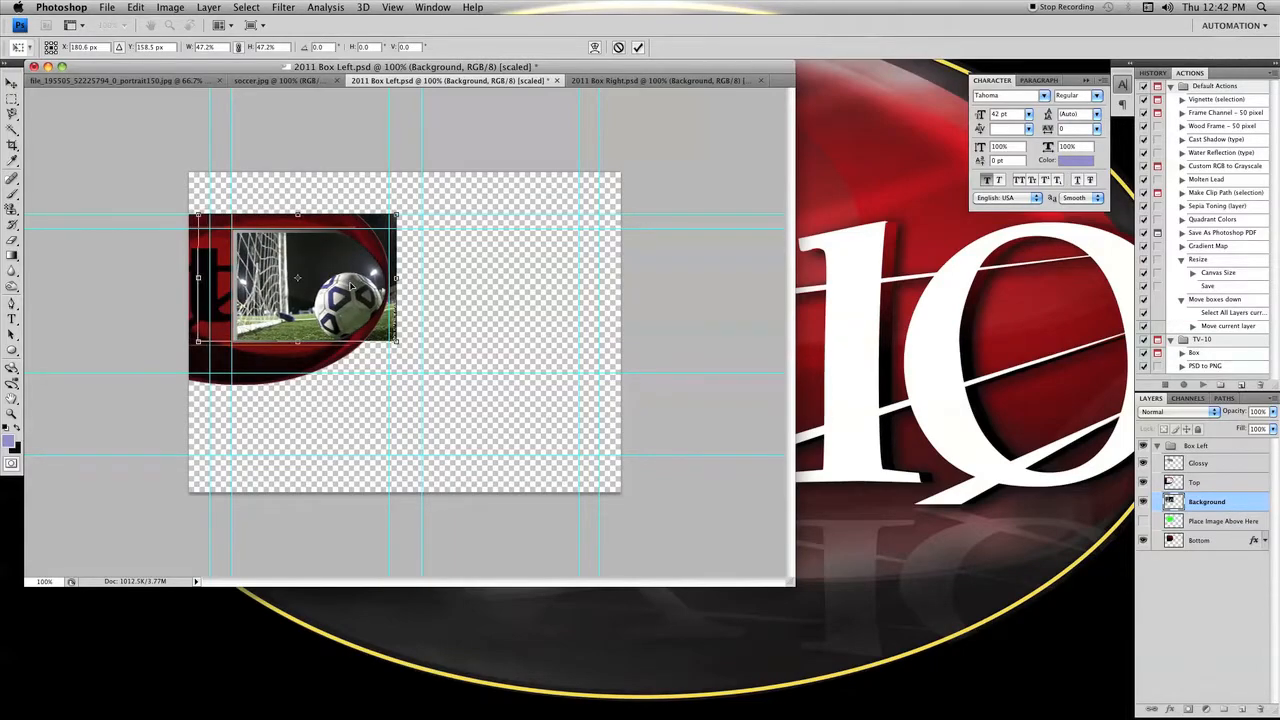
{"action": "left_click_drag", "start_coordinate": [396, 342], "coordinate": [375, 307]}
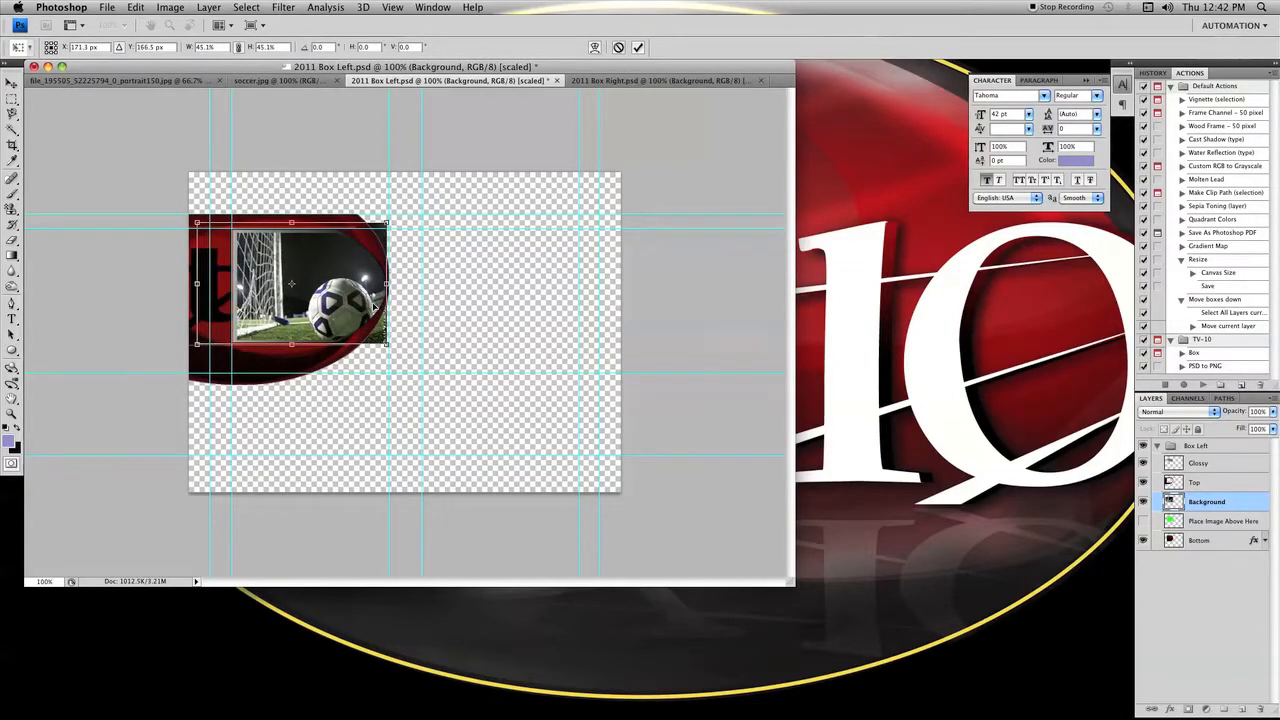
{"action": "key", "text": "Return"}
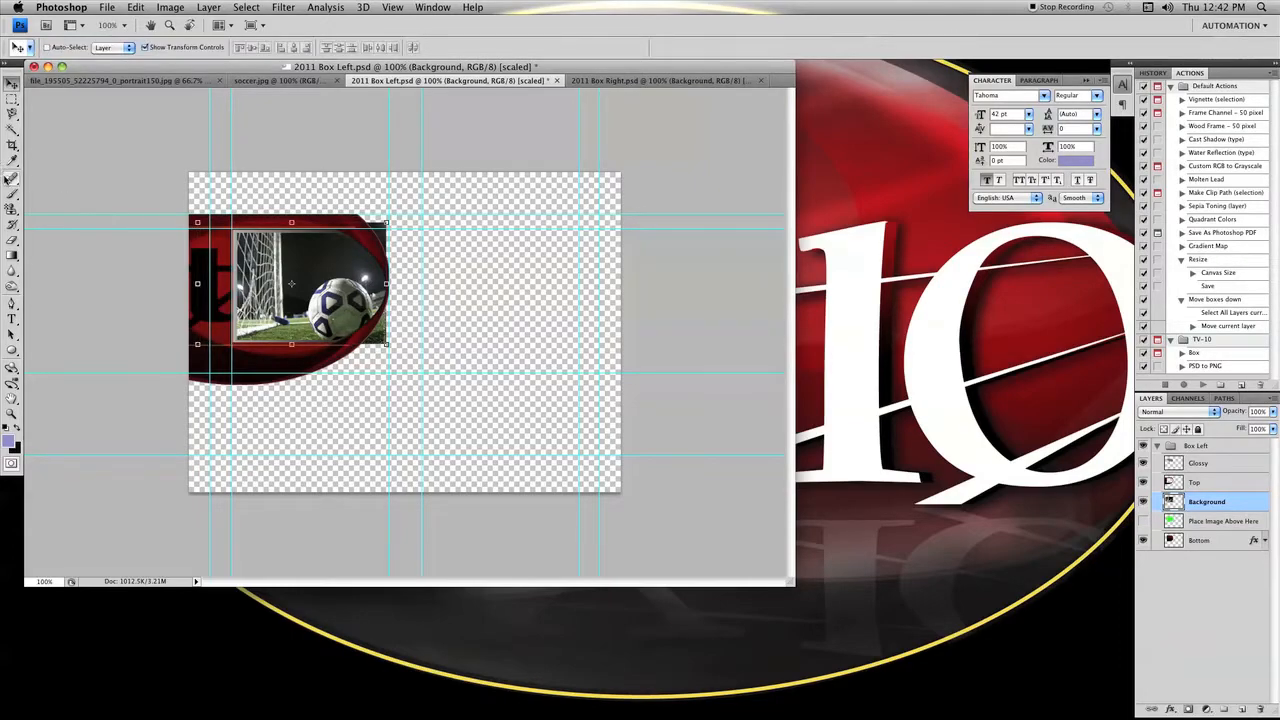
In 2011 Box Right.psd, erase the parts of the soccer picture that stick out beyond the red box's curved edge.
{"action": "left_click", "coordinate": [13, 240]}
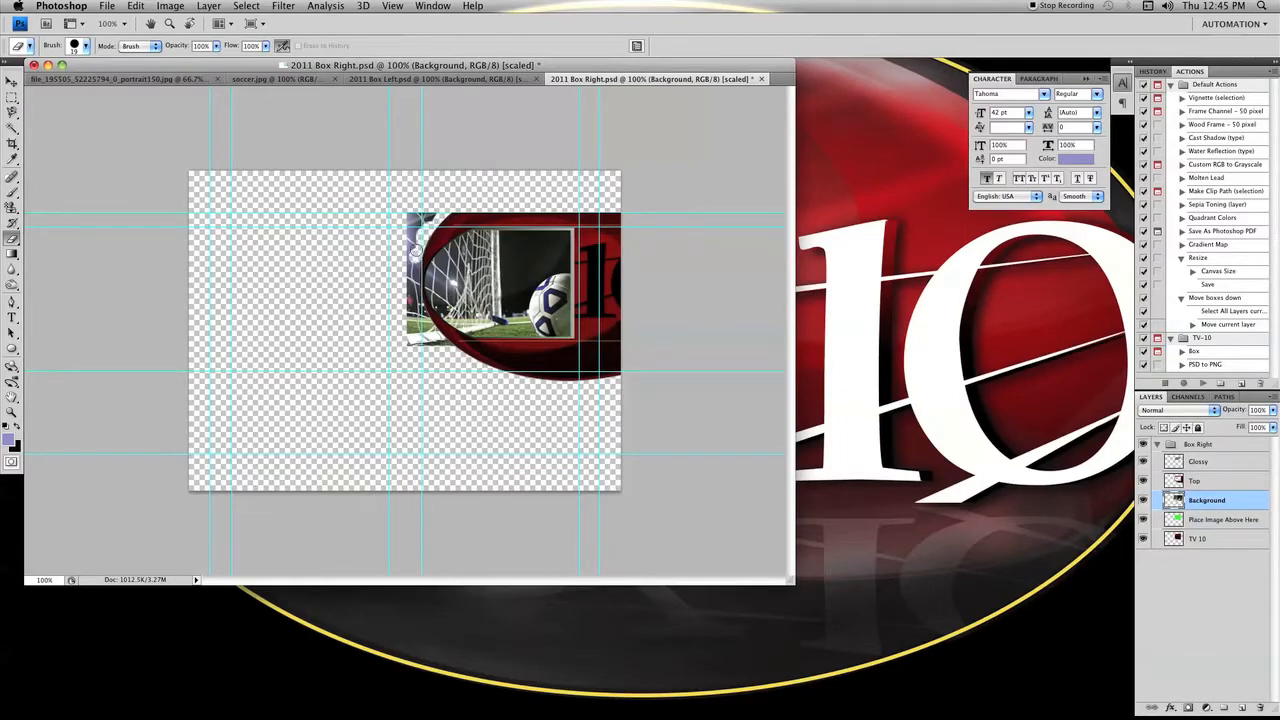
{"action": "left_click_drag", "start_coordinate": [420, 212], "coordinate": [405, 256]}
{"action": "left_click_drag", "start_coordinate": [424, 208], "coordinate": [409, 236]}
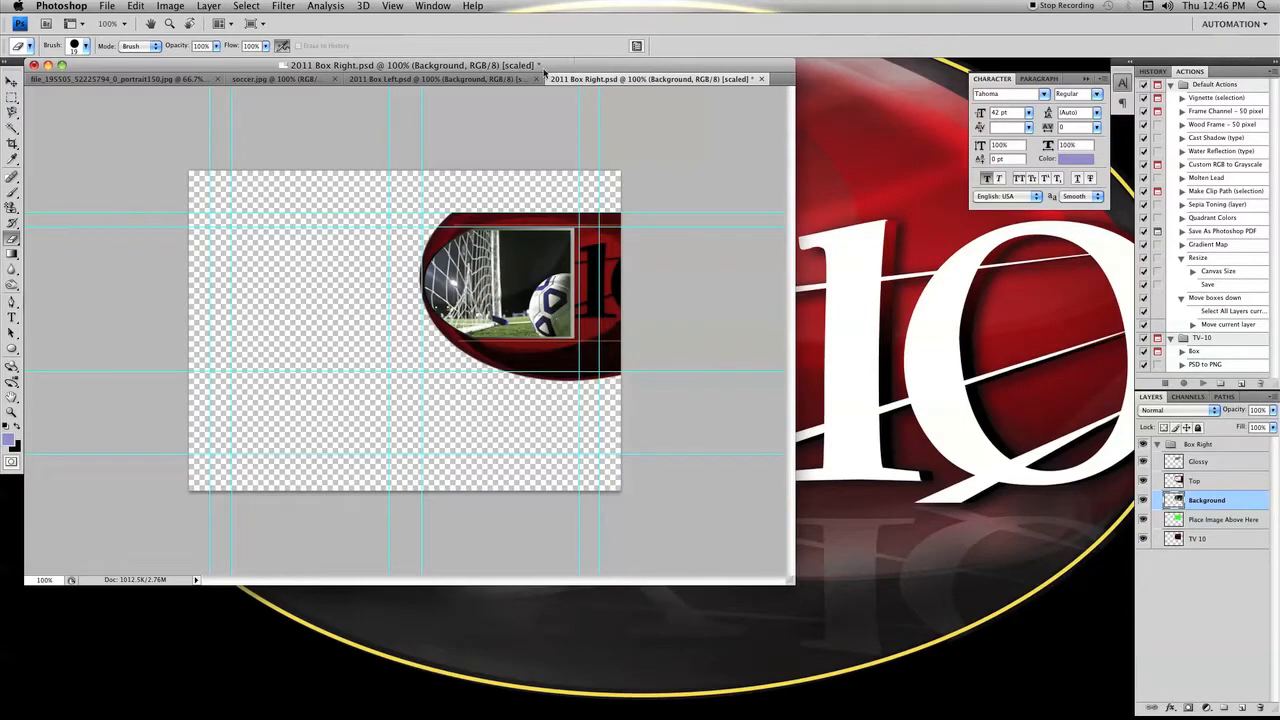
Save the right box graphic as SoccerBox Right.psd in the YYMMDD folder on the shared deko computer, with maximum compatibility.
{"action": "left_click", "coordinate": [107, 6]}
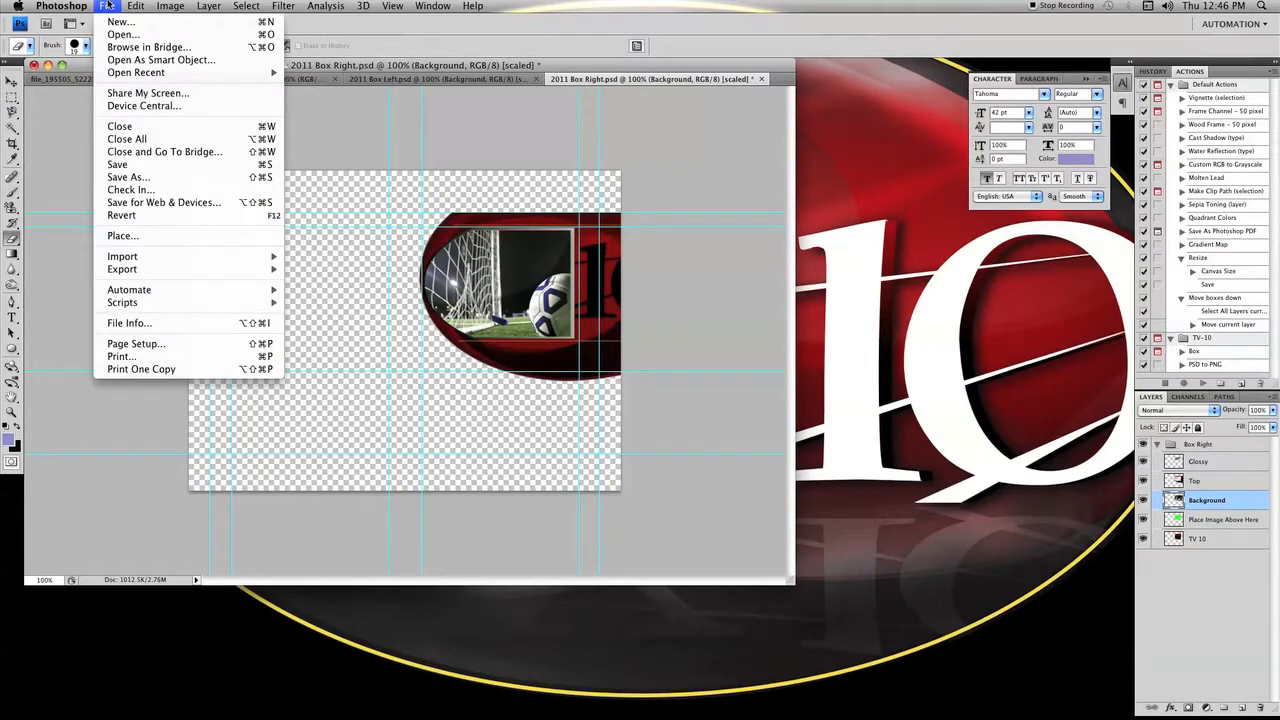
{"action": "left_click", "coordinate": [137, 177]}
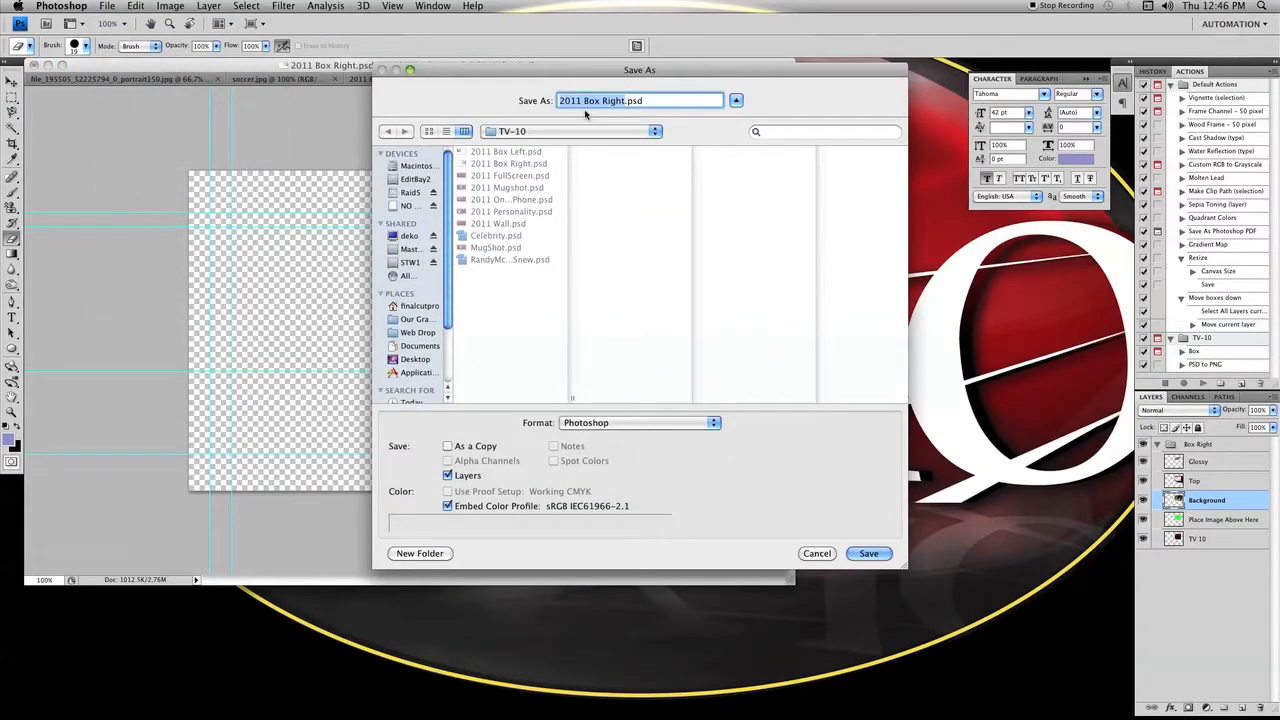
{"action": "left_click", "coordinate": [404, 237]}
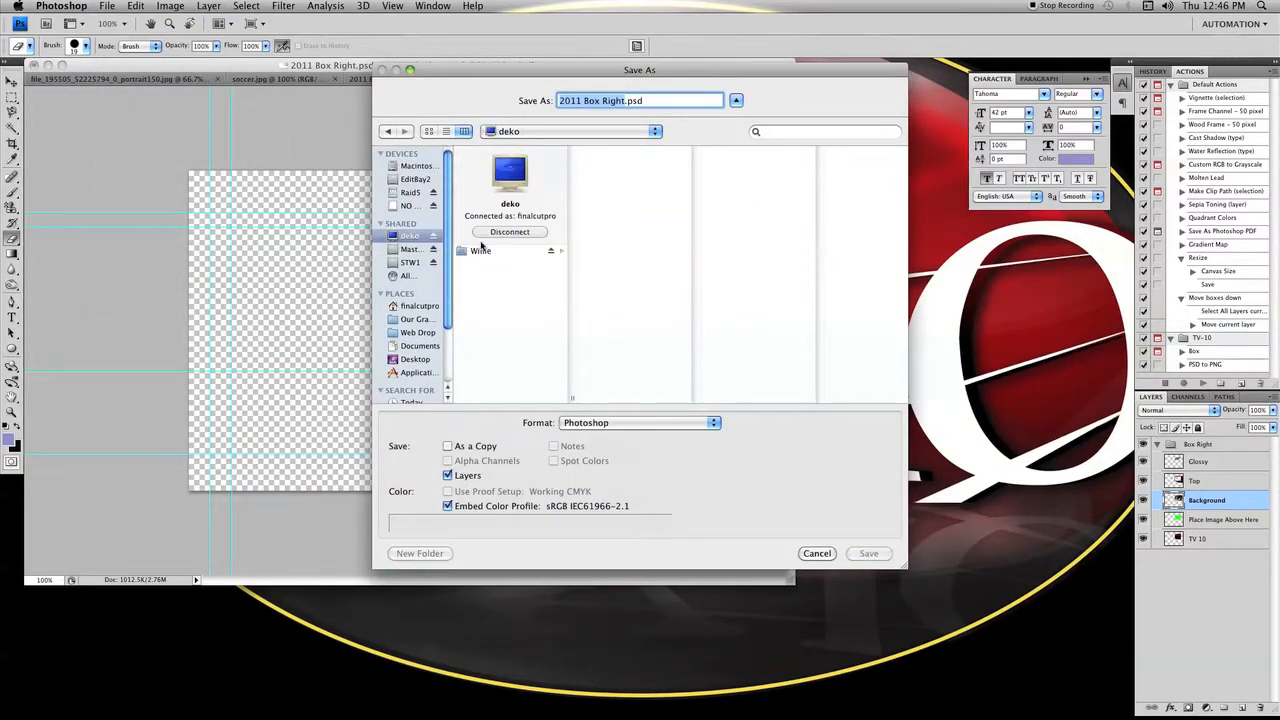
{"action": "left_click", "coordinate": [481, 250]}
{"action": "left_click_drag", "start_coordinate": [694, 224], "coordinate": [710, 364]}
{"action": "left_click", "coordinate": [646, 397]}
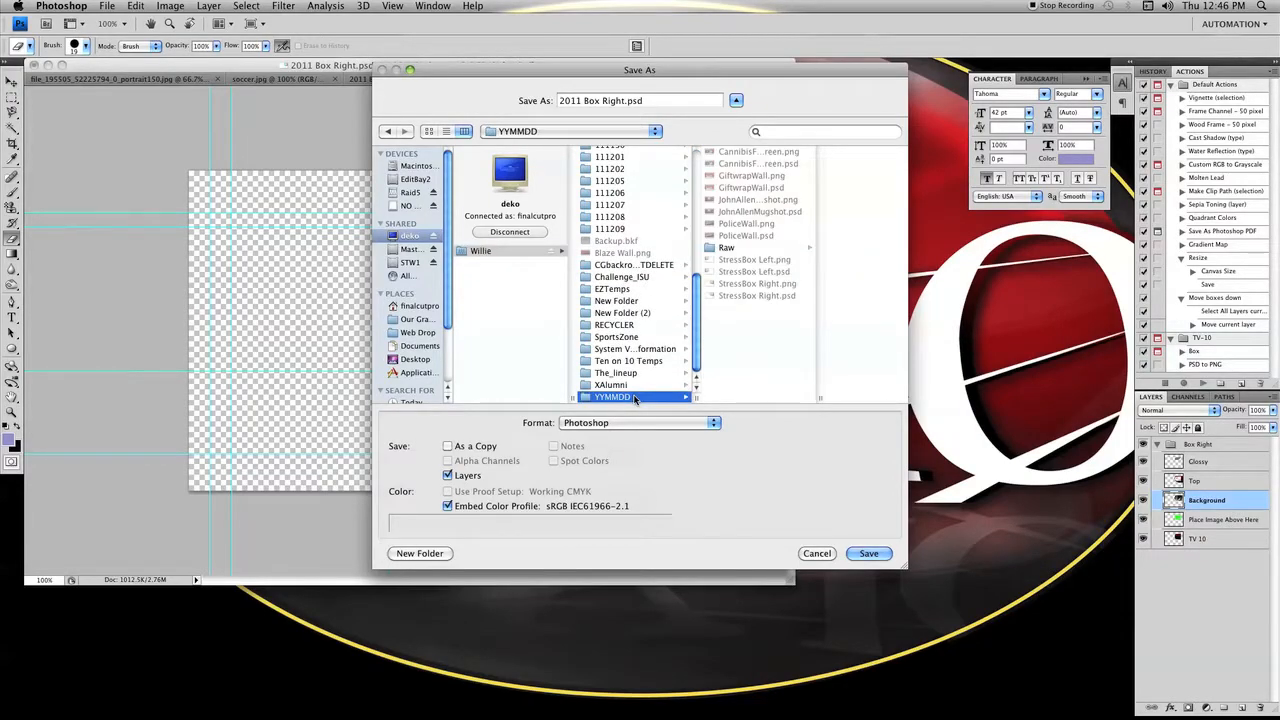
{"action": "double_click", "coordinate": [571, 101]}
{"action": "key", "text": "BackSpace"}
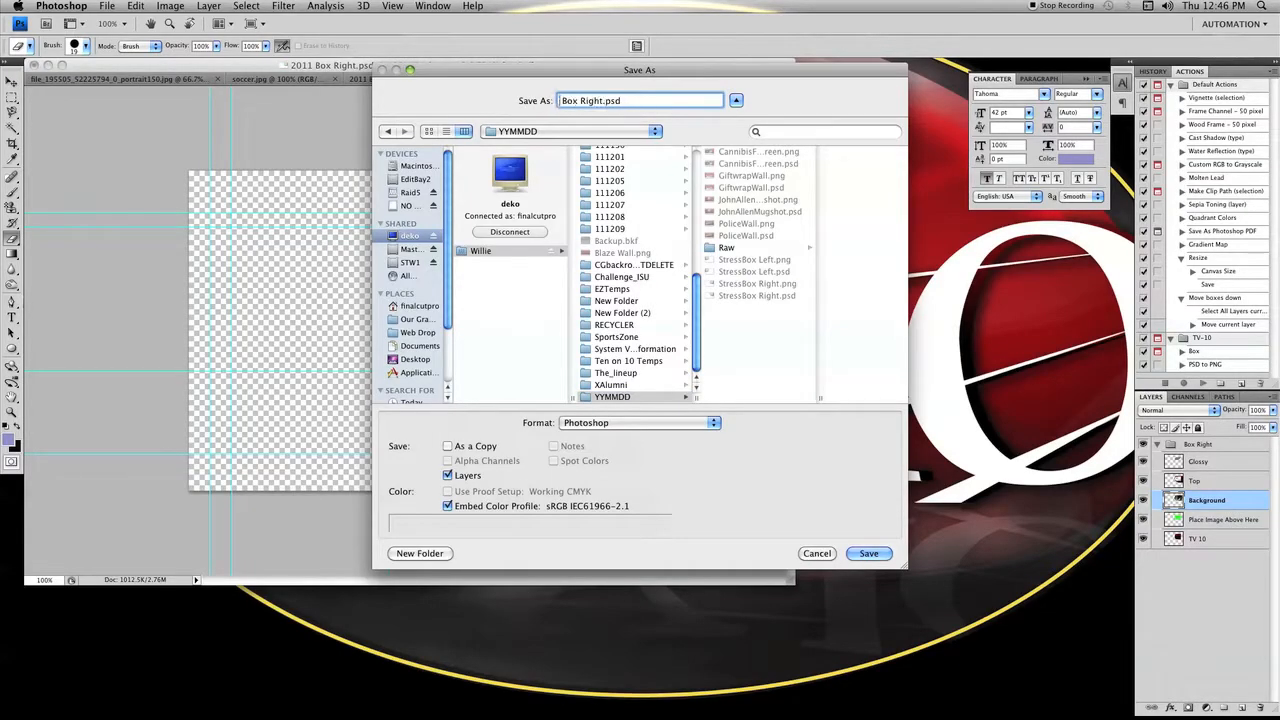
{"action": "type", "text": "Soccer"}
{"action": "key", "text": "BackSpace"}
{"action": "left_click", "coordinate": [866, 554]}
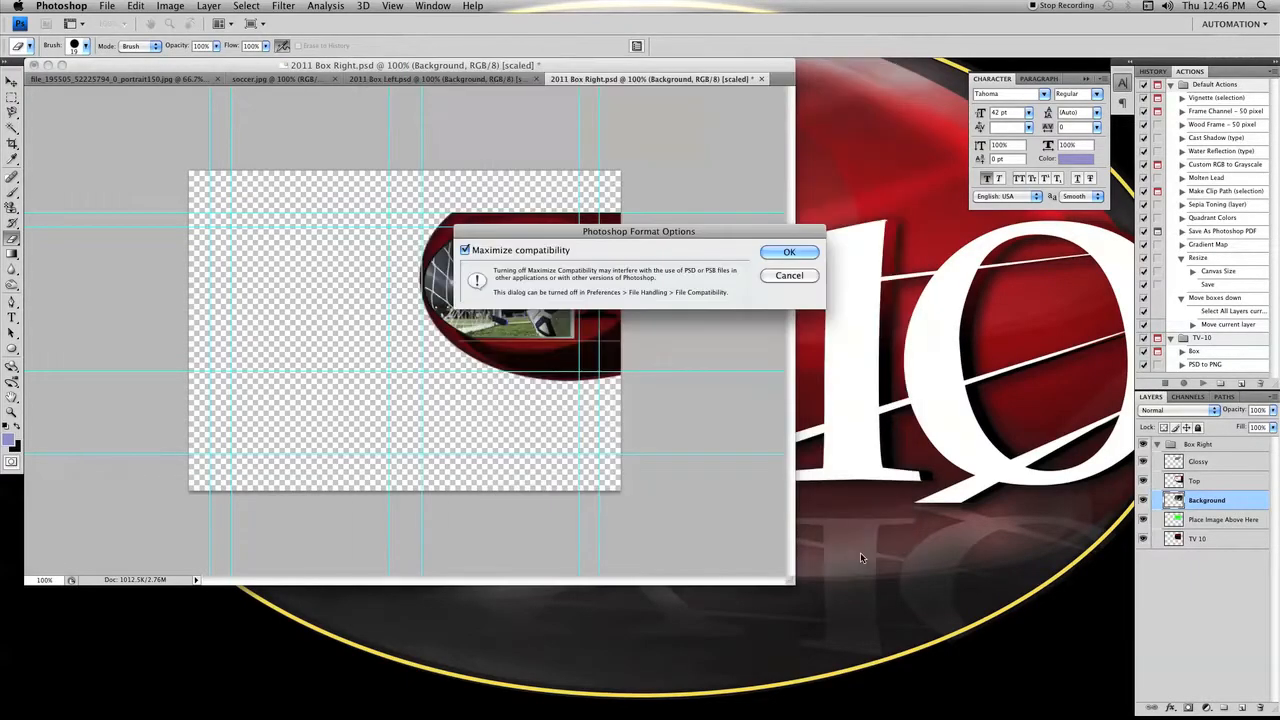
{"action": "left_click", "coordinate": [790, 252]}
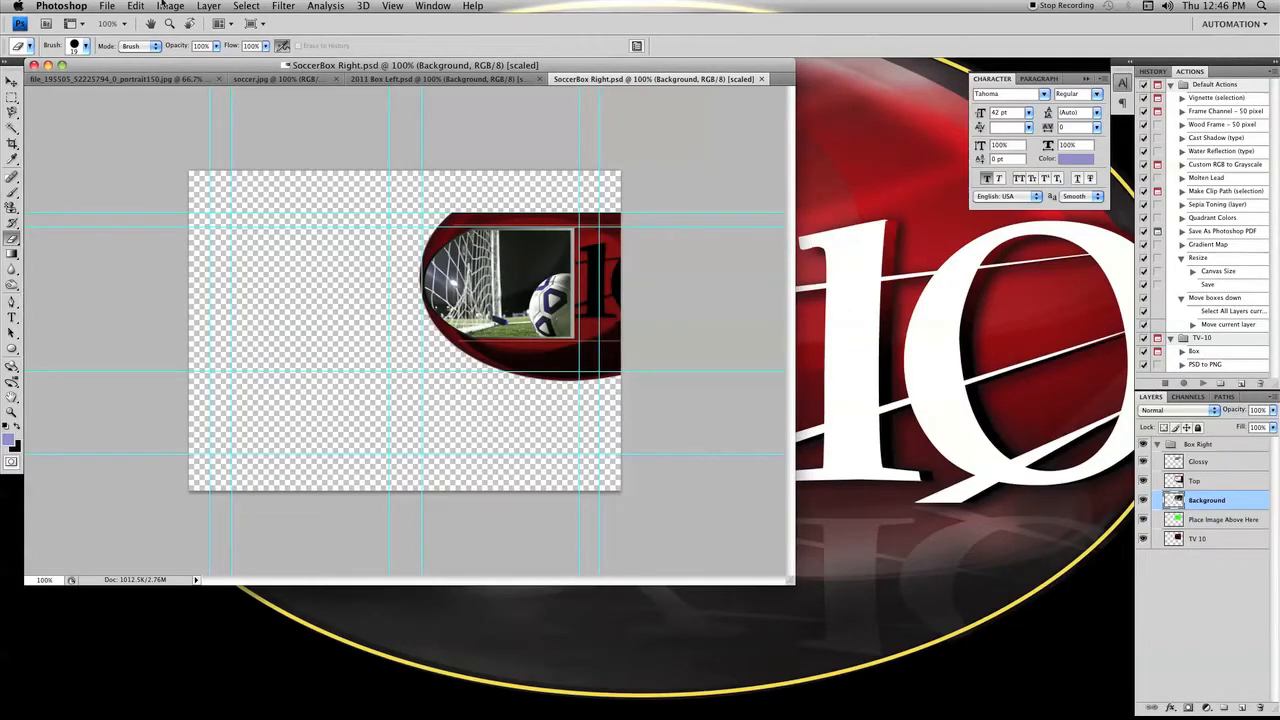
Save a PNG copy of the SoccerBox Right graphic in the YYMMDD folder, without interlacing.
{"action": "left_click", "coordinate": [106, 6]}
{"action": "left_click", "coordinate": [152, 178]}
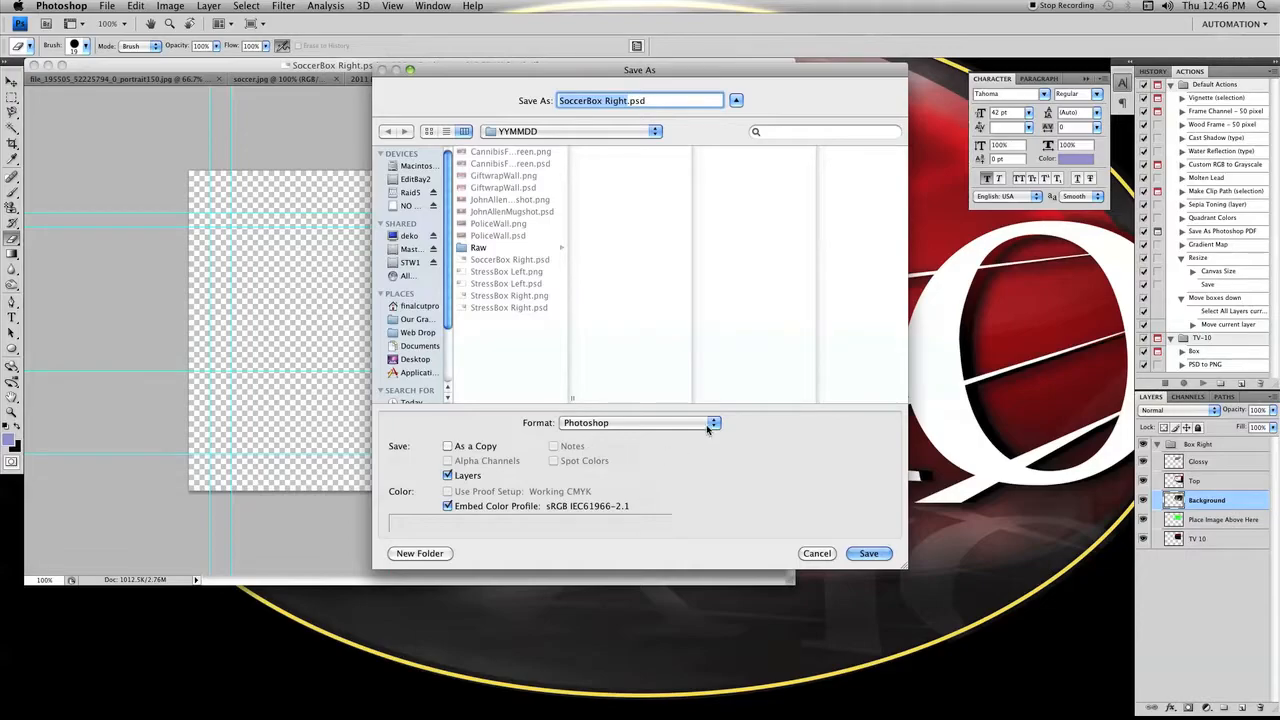
{"action": "left_click", "coordinate": [710, 424]}
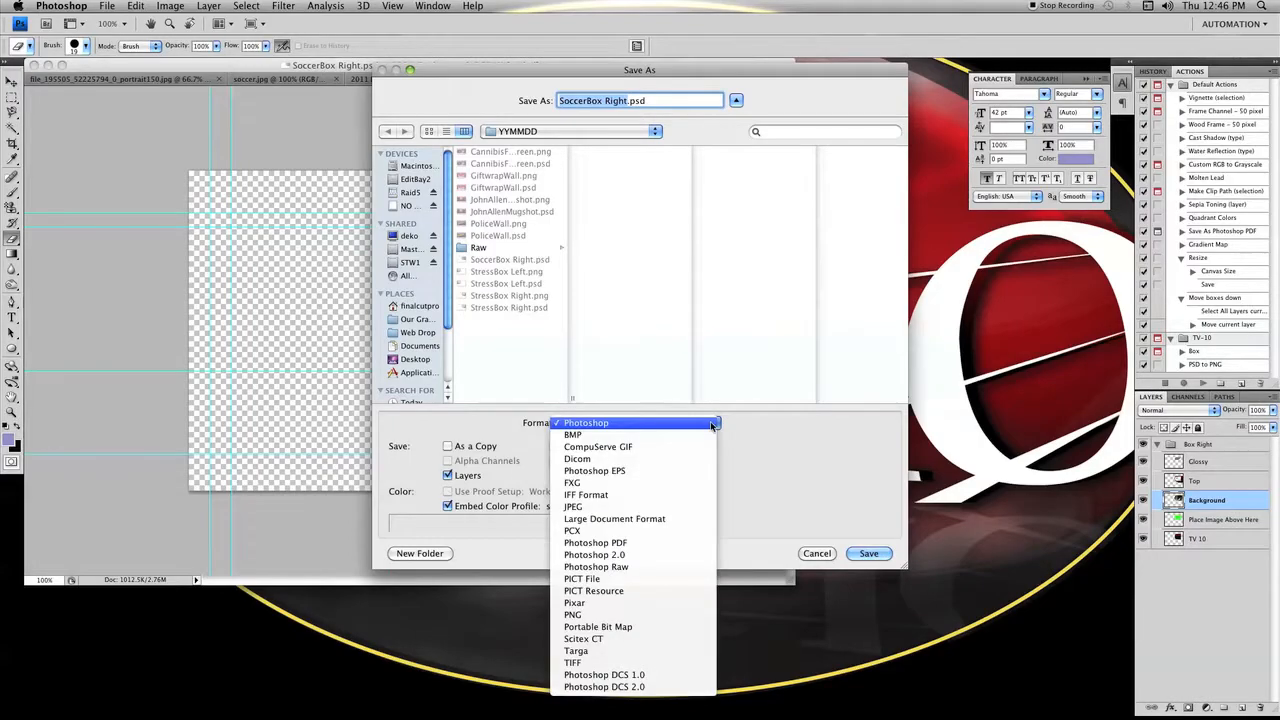
{"action": "left_click", "coordinate": [673, 615]}
{"action": "left_click", "coordinate": [866, 553]}
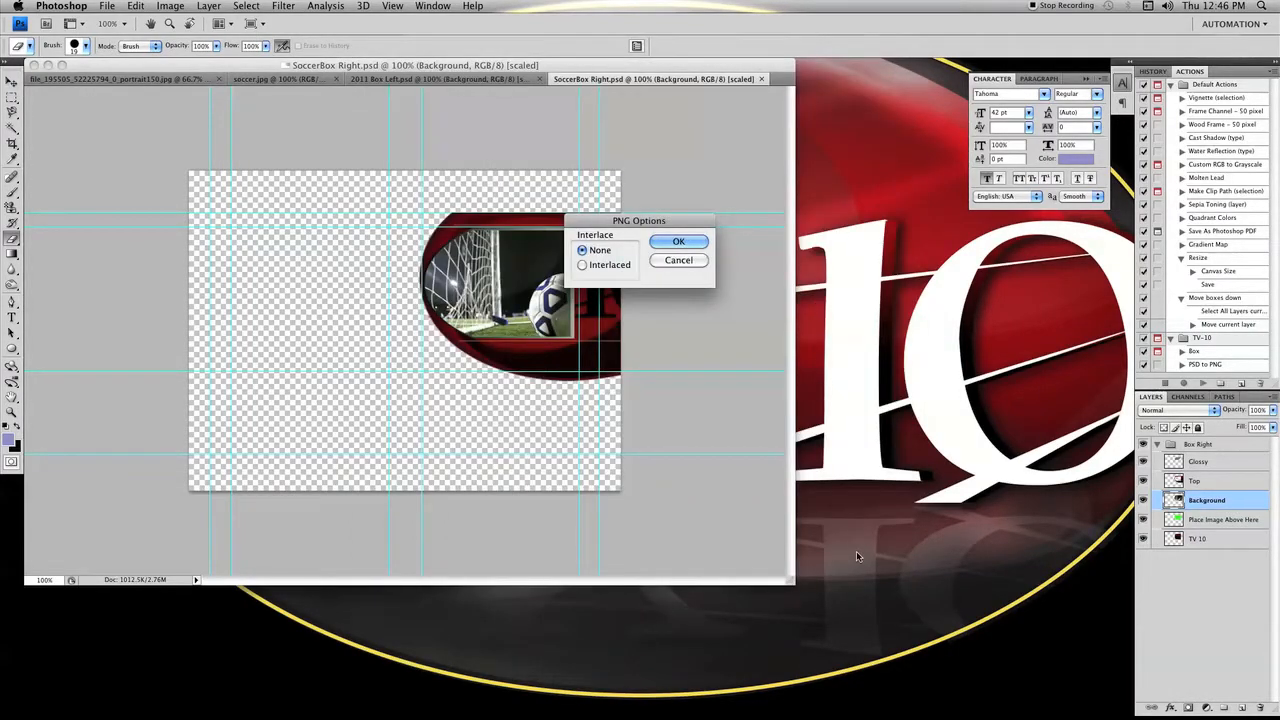
{"action": "left_click", "coordinate": [655, 243]}
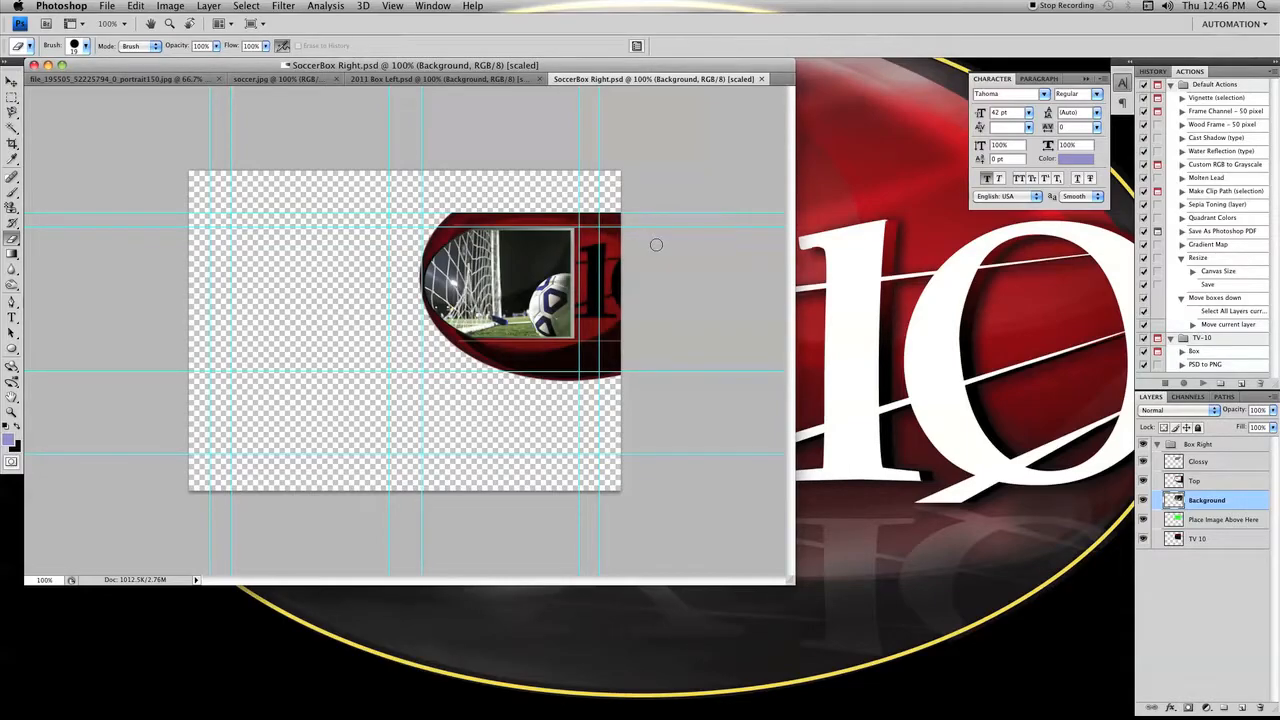